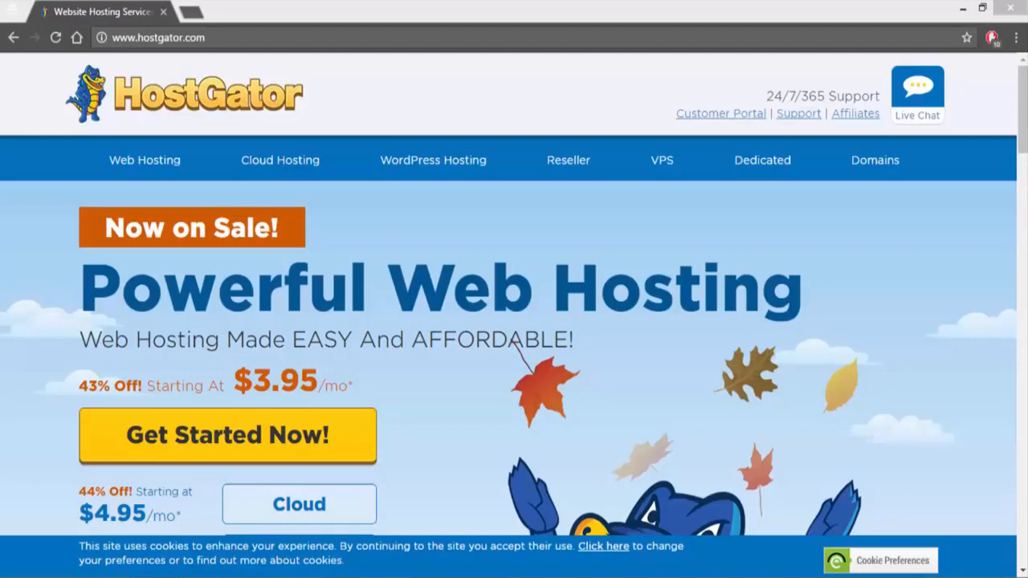
# Step: Open the Web Hosting plans and start signing up for the Hatchling Plan
pyautogui.click(148, 167)
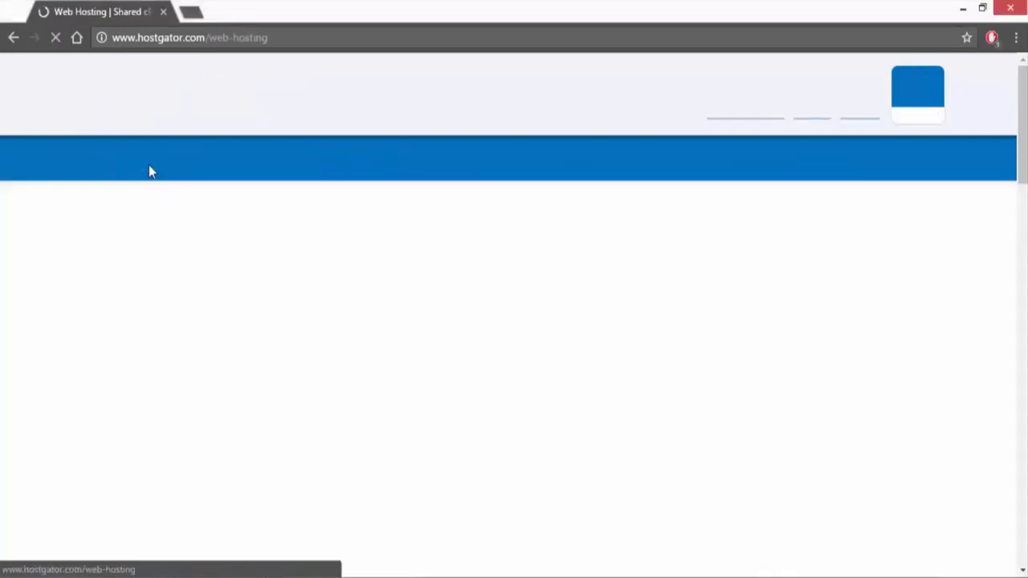
pyautogui.scroll(-1, 113, 155)
pyautogui.scroll(-1, 113, 155)
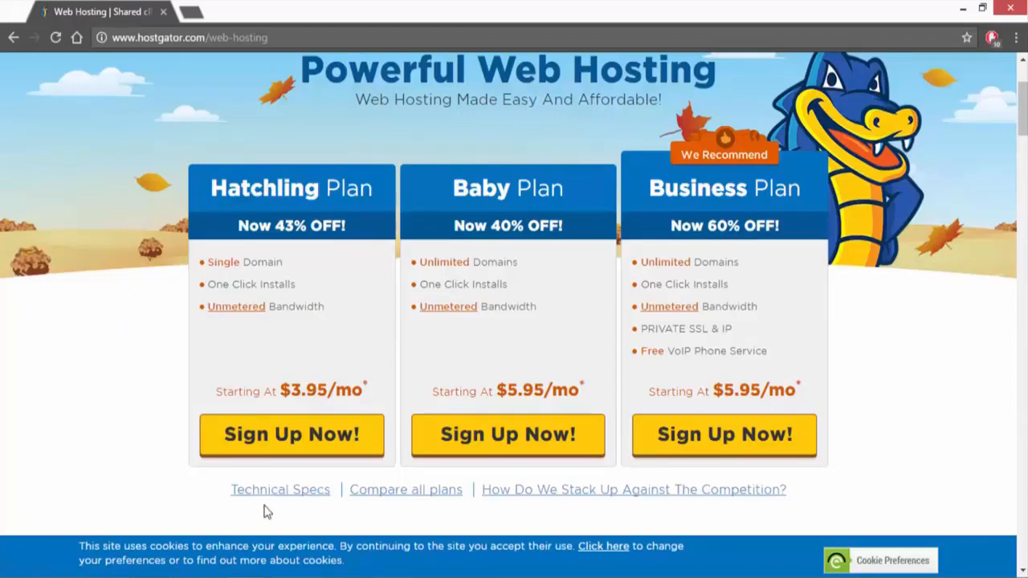
pyautogui.click(281, 445)
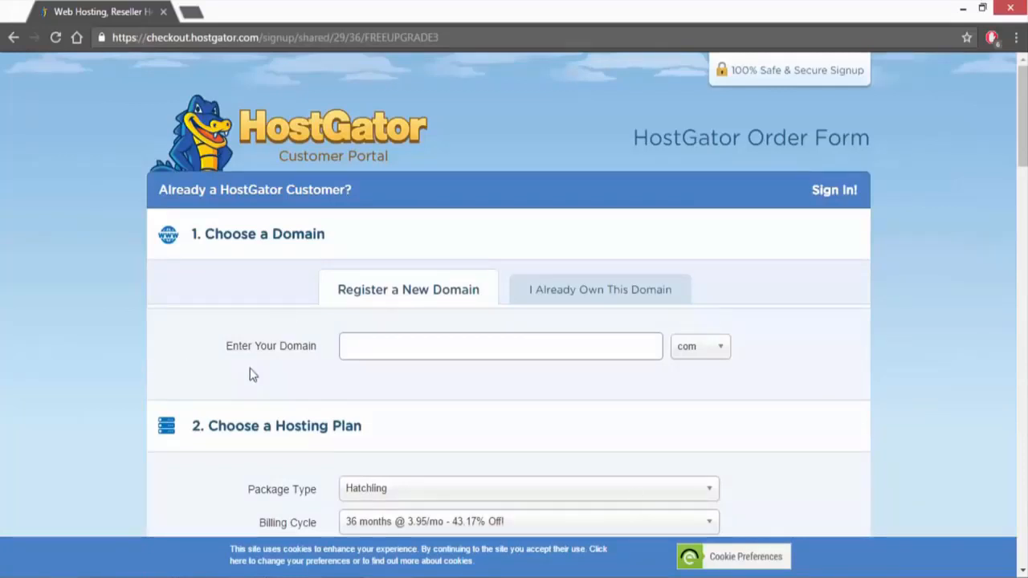
# Step: Enter learnwpforfree as the new domain to register and choose the com extension
pyautogui.click(418, 350)
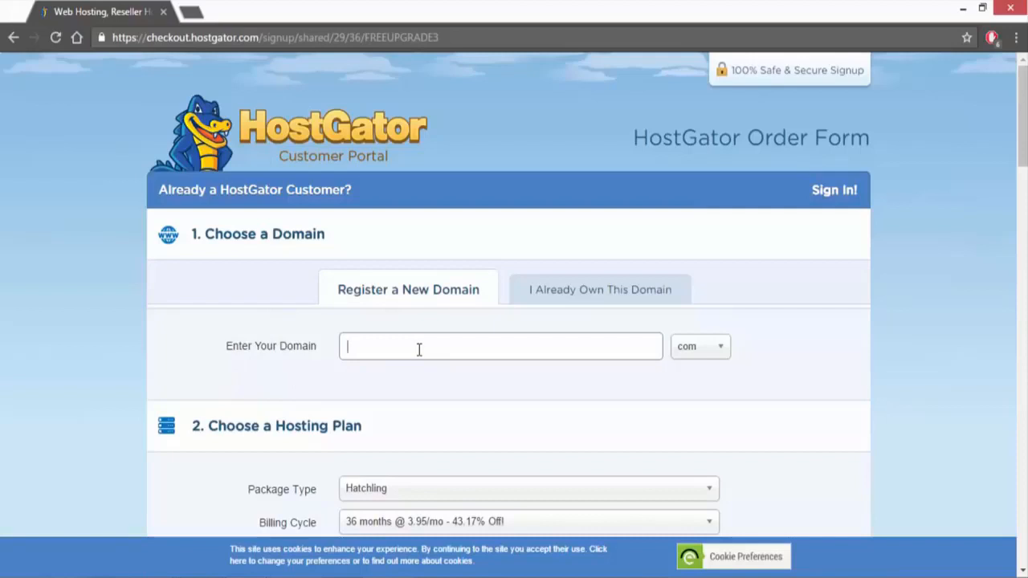
pyautogui.write('lea')
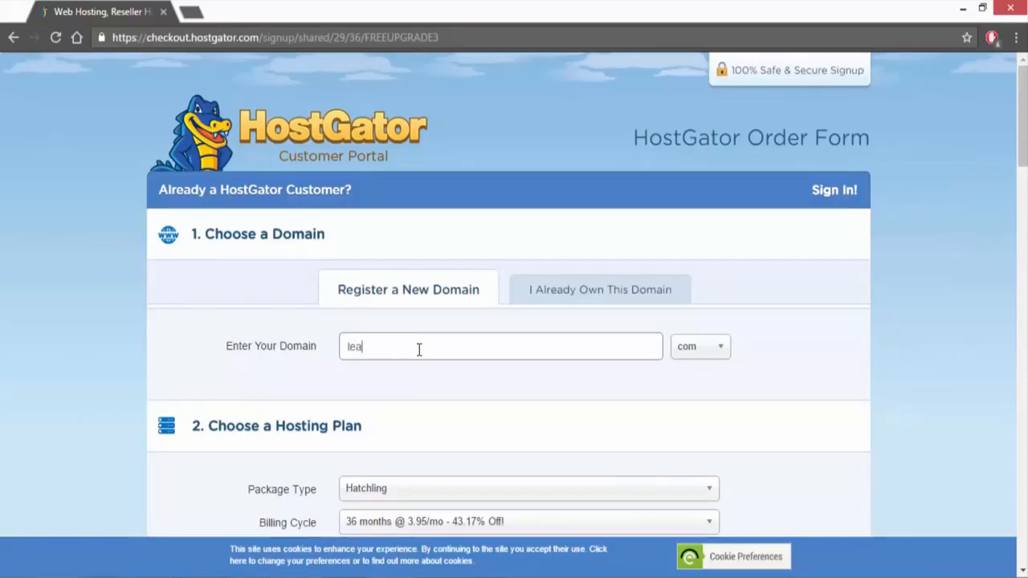
pyautogui.write('rnwpw')
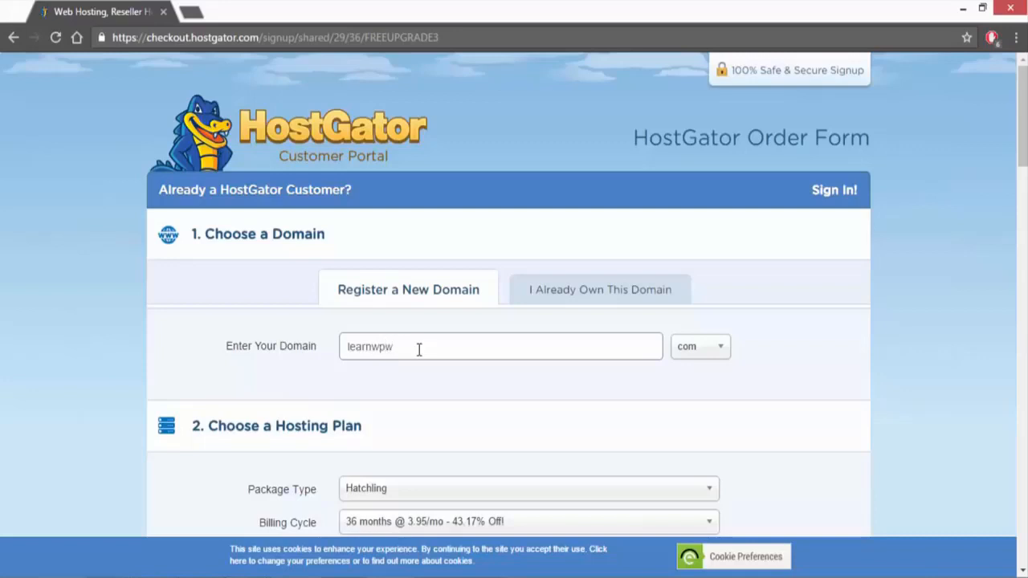
pyautogui.press('BackSpace')
pyautogui.write('forfree')
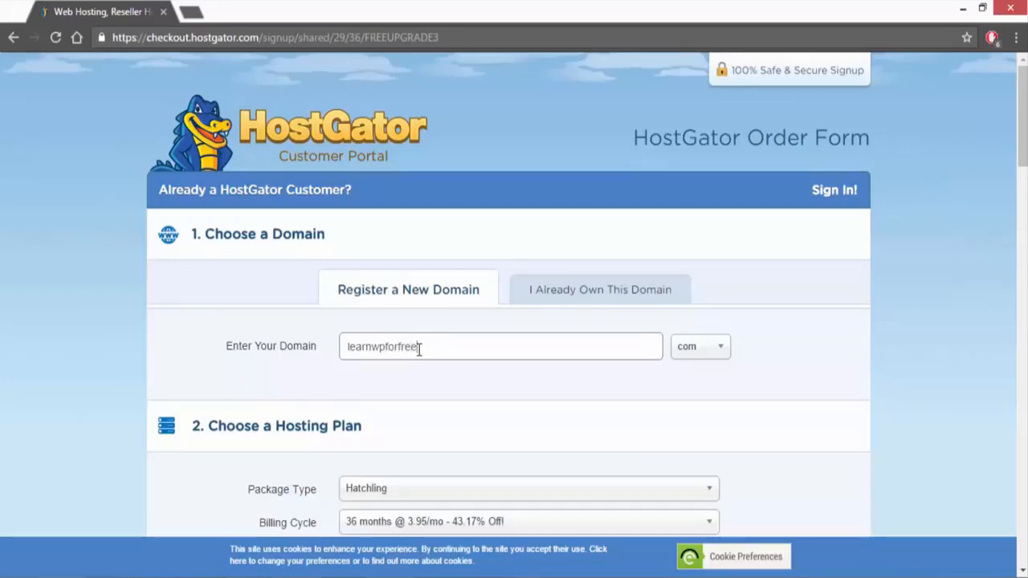
pyautogui.click(703, 351)
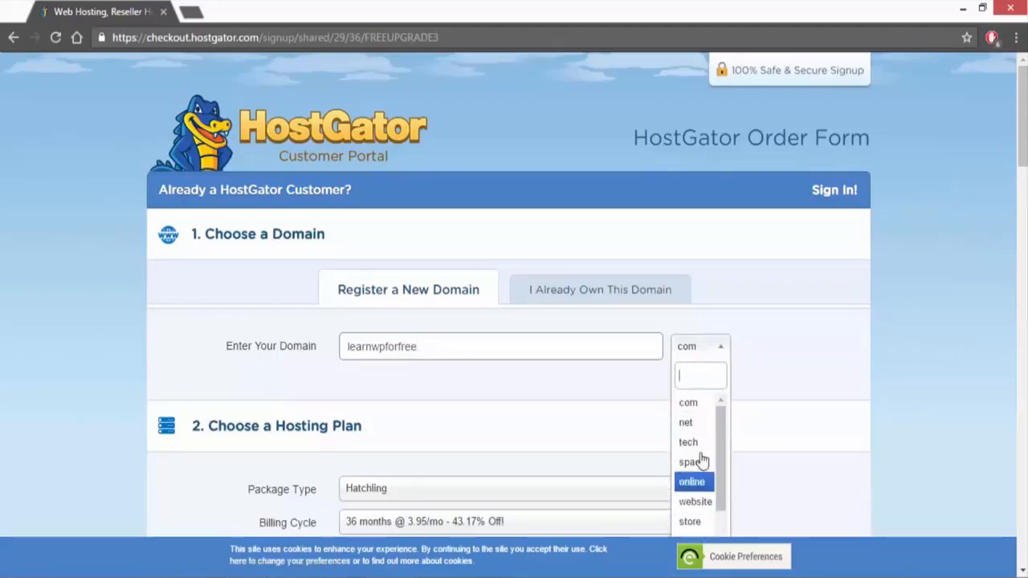
pyautogui.click(701, 403)
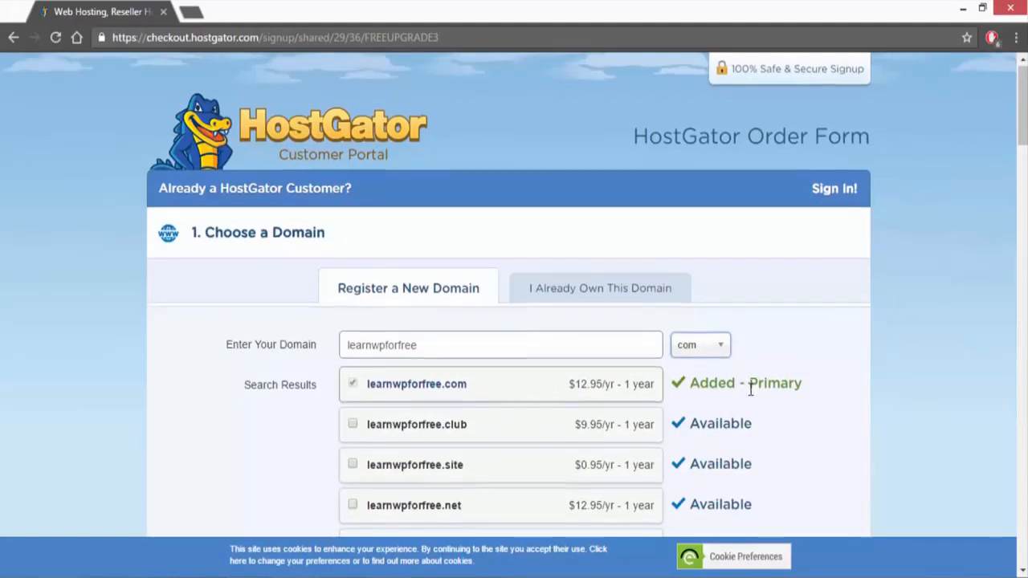
# Step: Look through the domain search results and remove Domain Privacy Protection for learnwpforfree.com
pyautogui.scroll(-4, 751, 389)
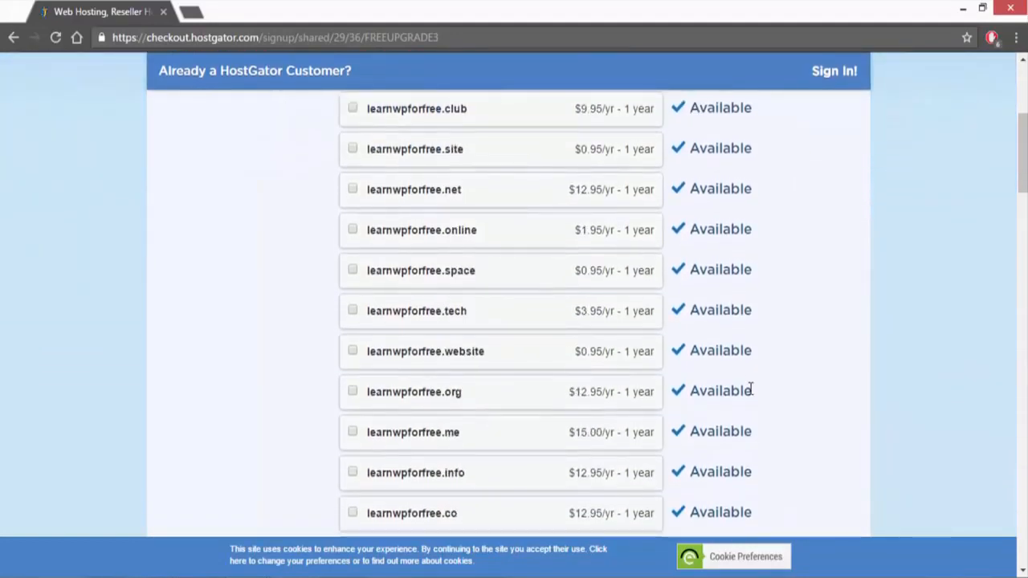
pyautogui.scroll(1, 751, 390)
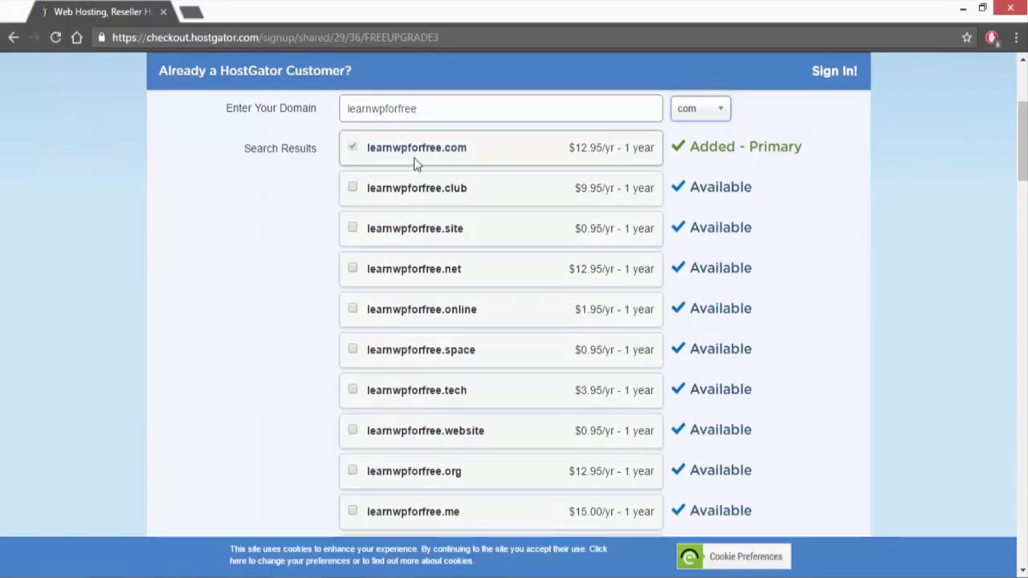
pyautogui.scroll(-5, 229, 227)
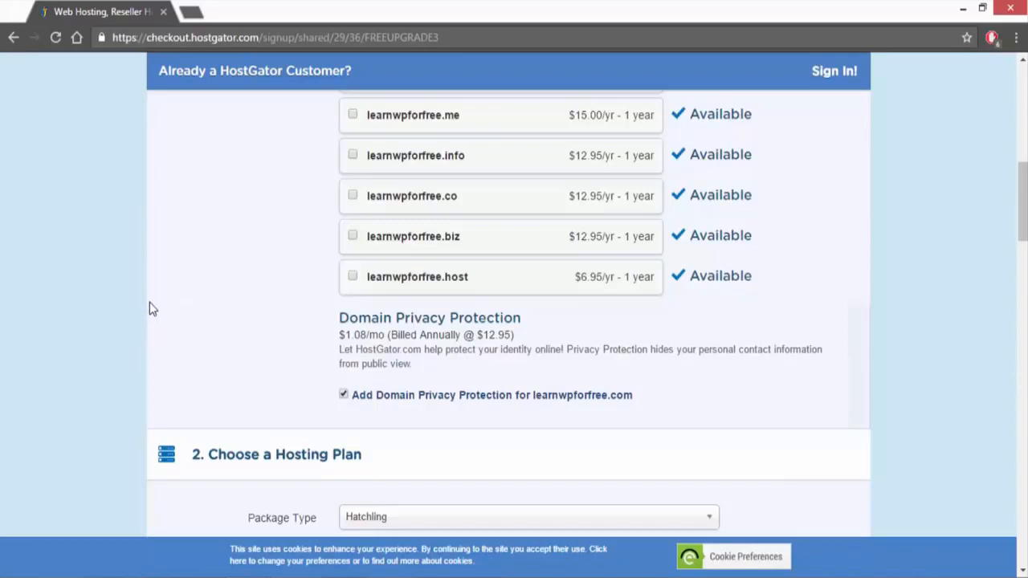
pyautogui.click(344, 395)
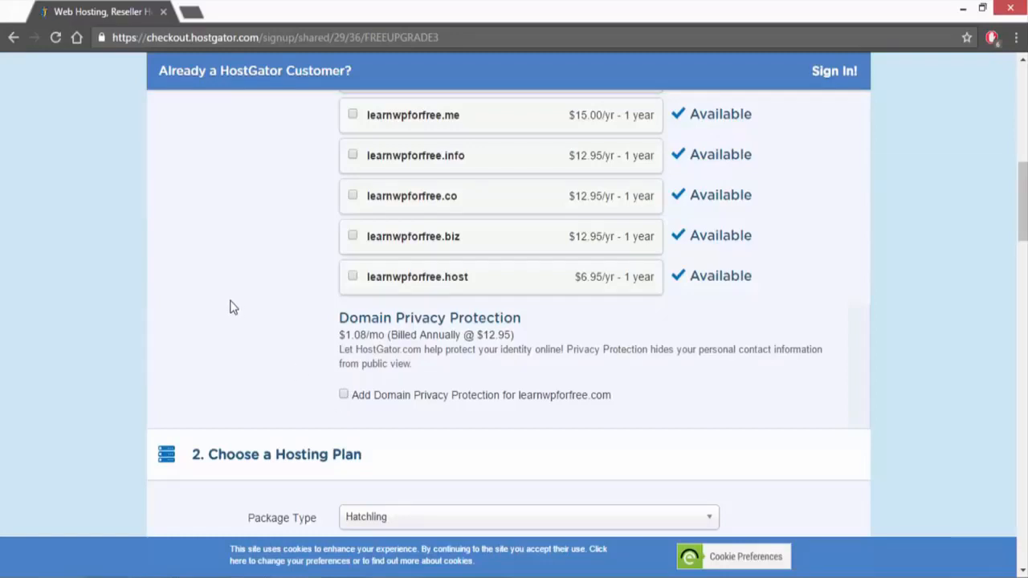
# Step: Choose the Hatchling package type and set the billing cycle to 1 month @ 10.95/mo
pyautogui.scroll(-4, 230, 308)
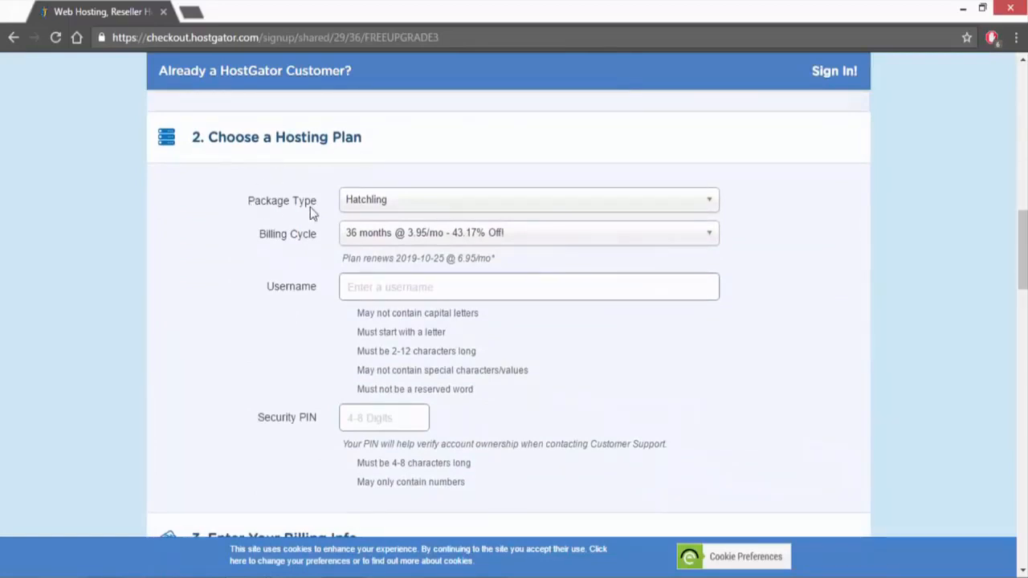
pyautogui.click(386, 204)
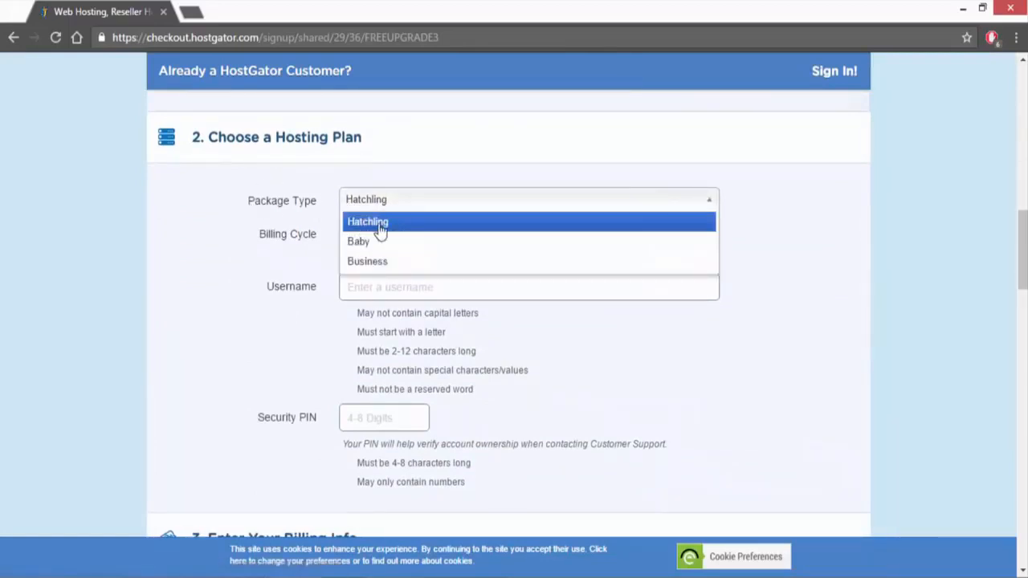
pyautogui.click(390, 223)
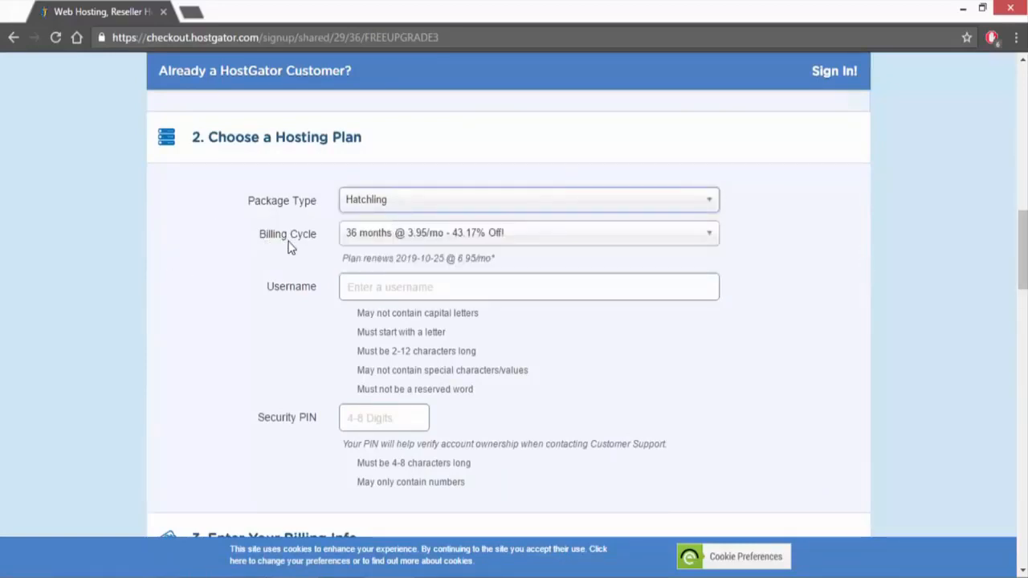
pyautogui.click(388, 241)
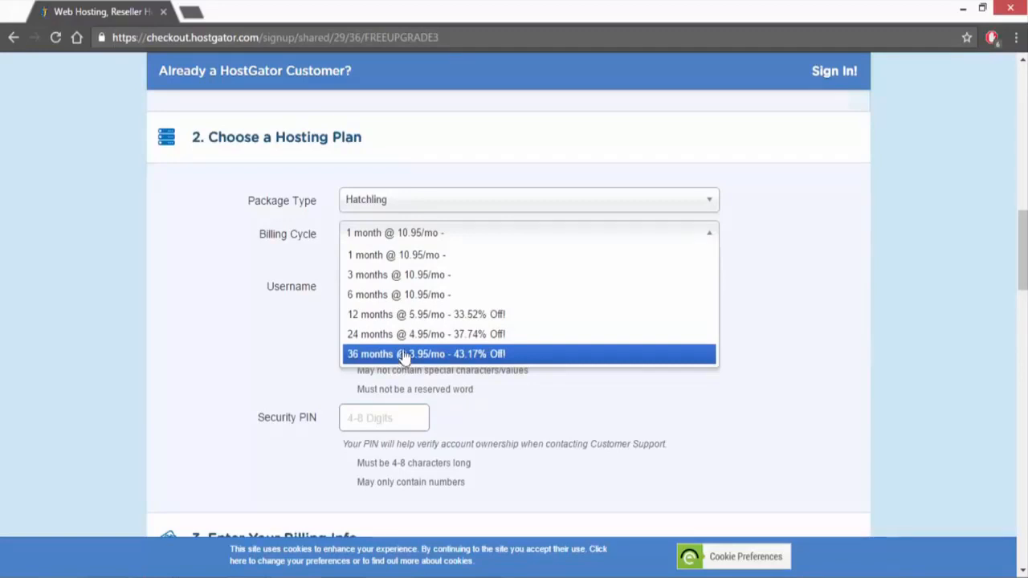
pyautogui.click(415, 239)
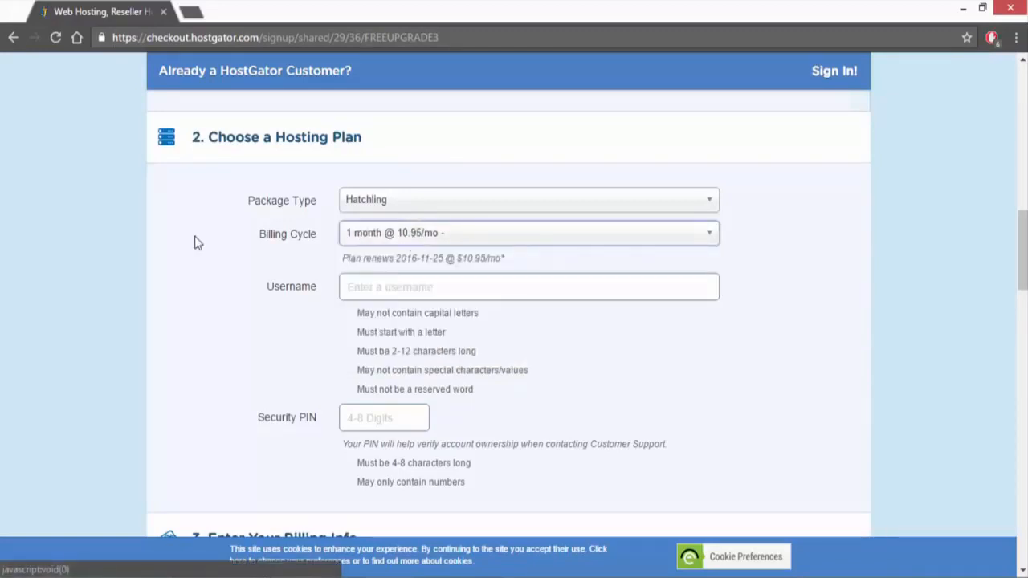
# Step: Look over the username, security PIN and billing fields, and choose PayPal as the payment type
pyautogui.scroll(-1, 195, 238)
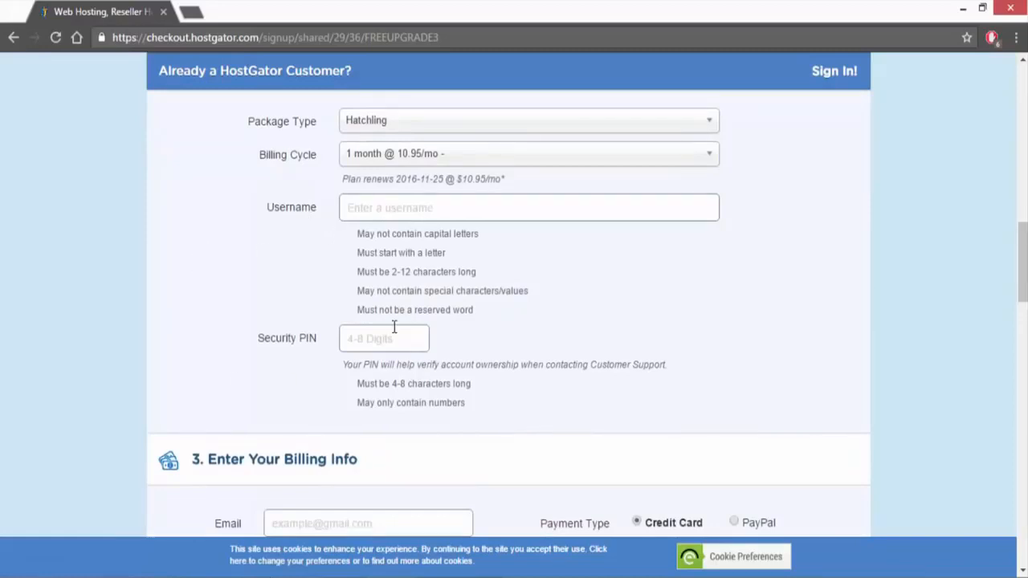
pyautogui.scroll(-4, 157, 241)
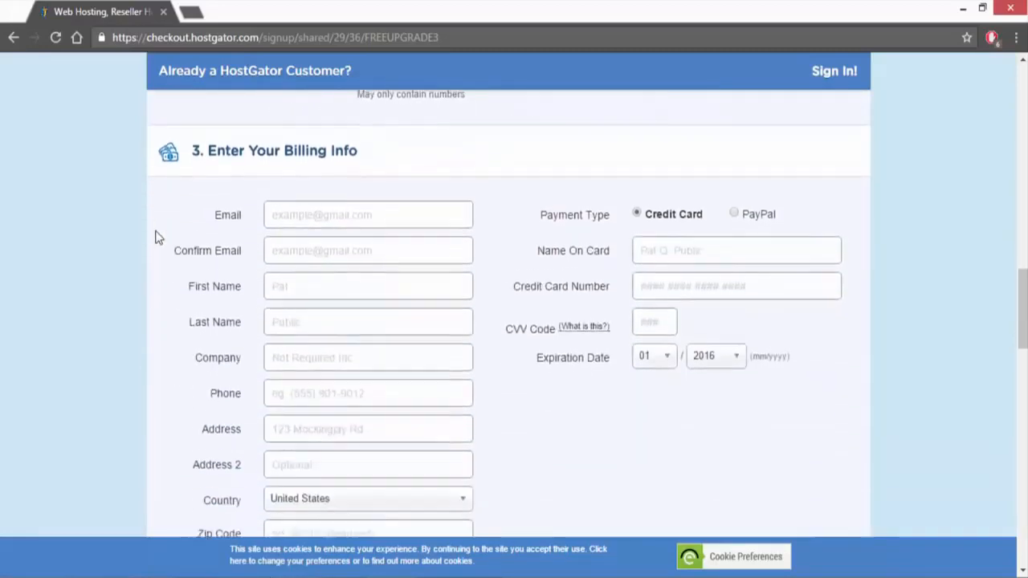
pyautogui.scroll(-1, 158, 238)
pyautogui.scroll(1, 161, 222)
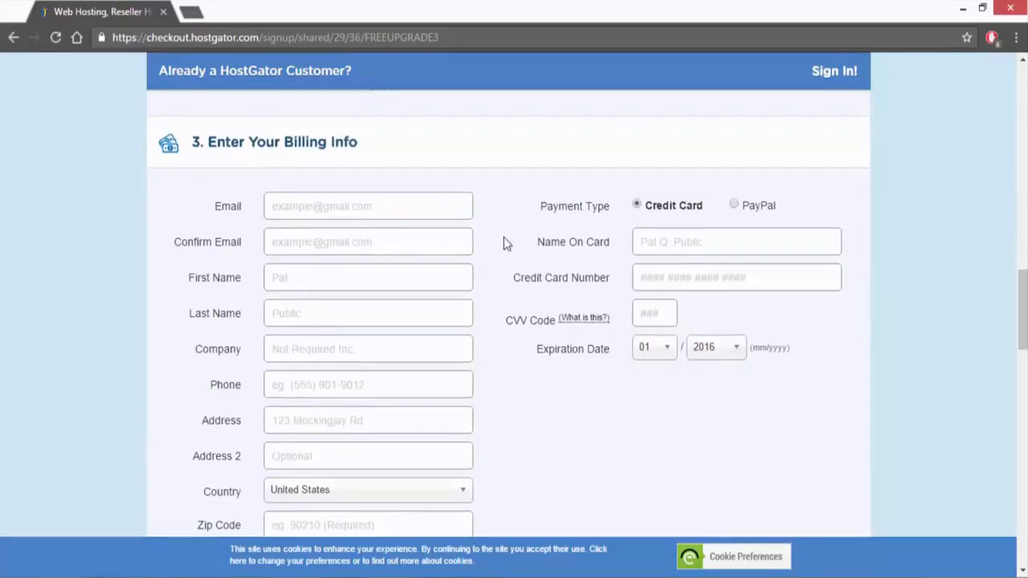
pyautogui.click(734, 205)
# Step: Deselect the SiteLock hacker protection and the CodeGuard site backup in the additional services
pyautogui.scroll(-7, 584, 175)
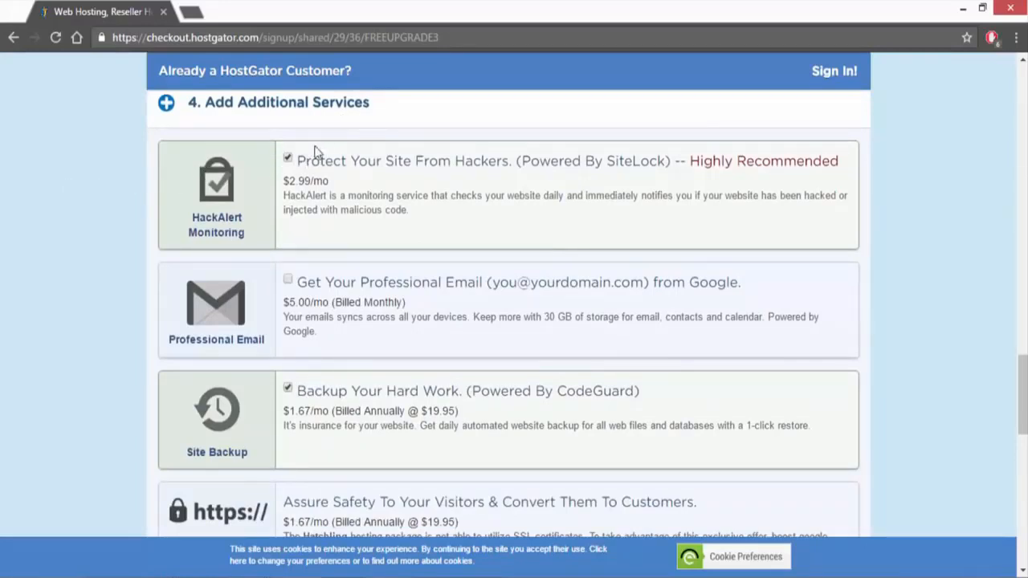
pyautogui.click(288, 158)
pyautogui.scroll(-2, 295, 159)
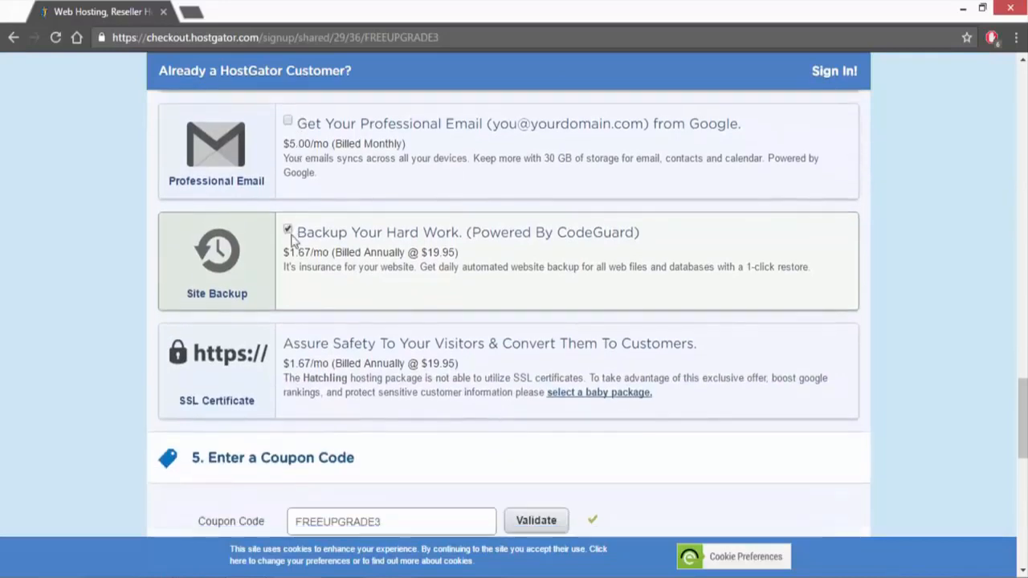
pyautogui.click(288, 231)
pyautogui.scroll(3, 287, 226)
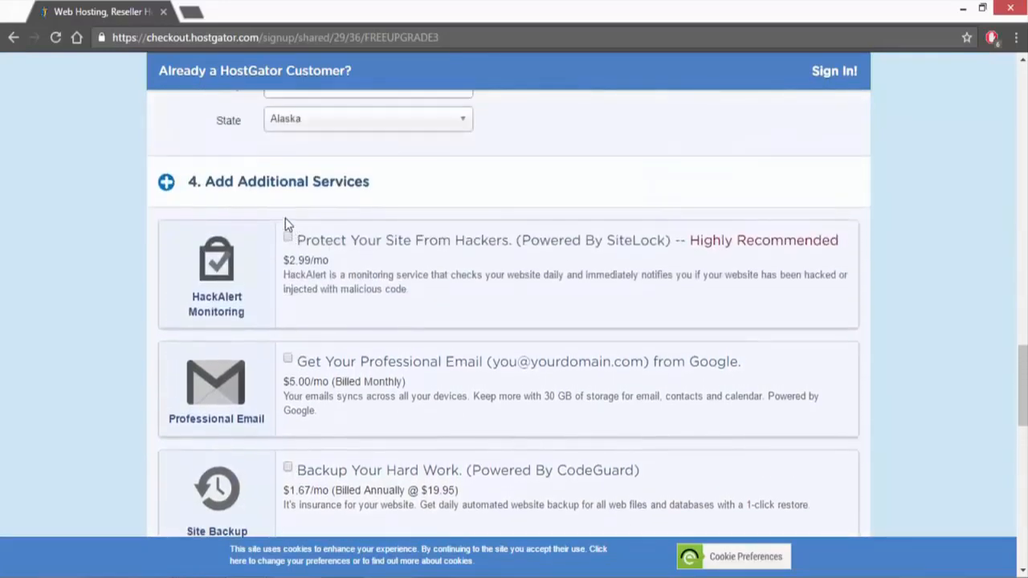
pyautogui.scroll(-1, 286, 230)
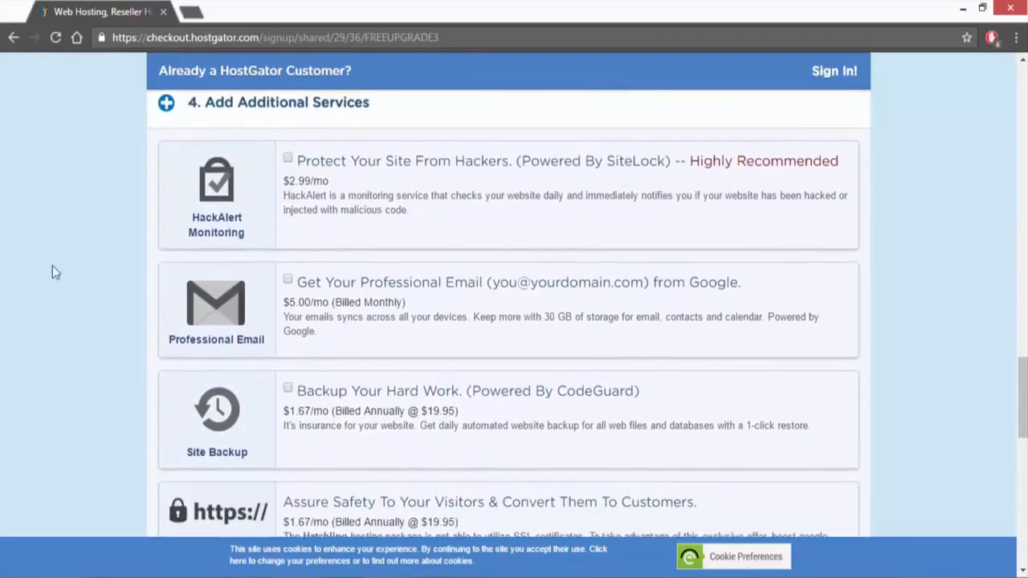
# Step: Replace the coupon code with LEARNWP1 and validate it
pyautogui.scroll(-3, 73, 236)
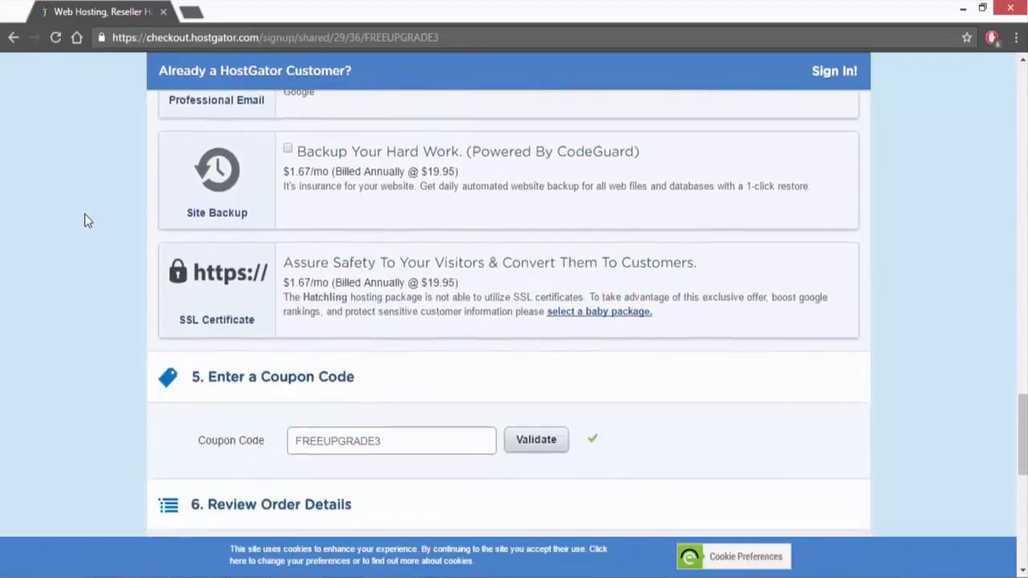
pyautogui.scroll(-2, 85, 214)
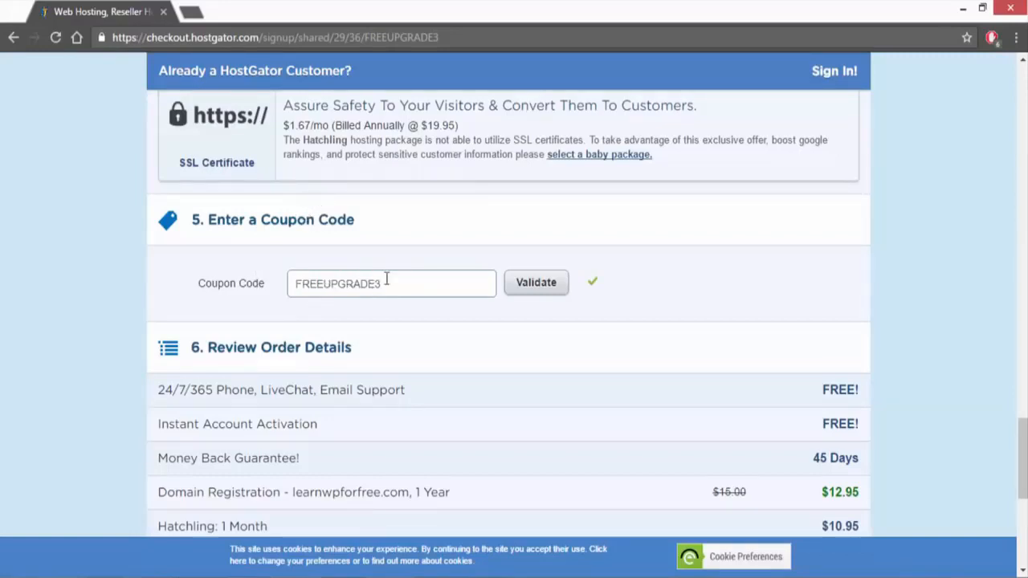
pyautogui.moveTo(422, 278); pyautogui.dragTo(262, 274)
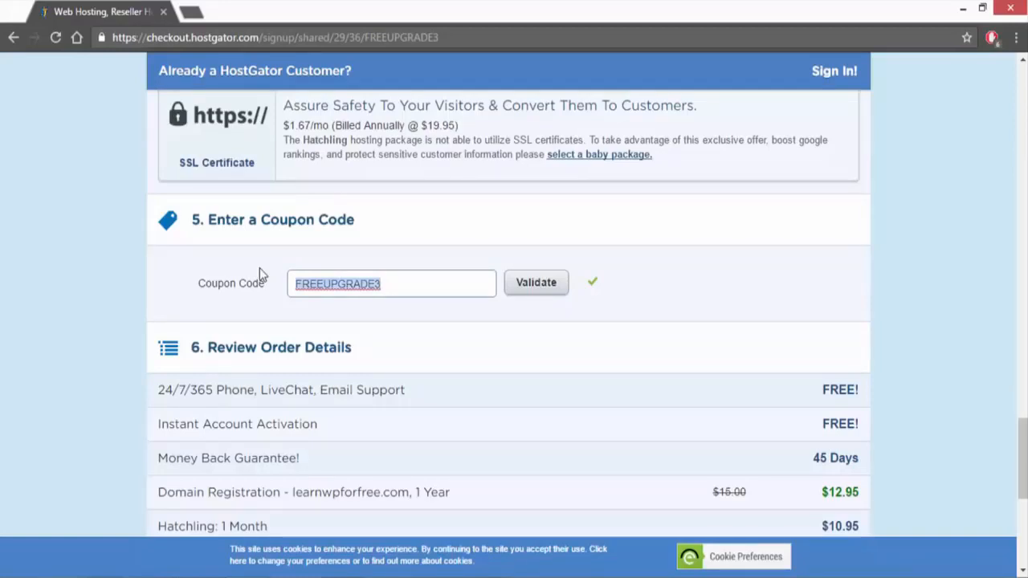
pyautogui.press('BackSpace')
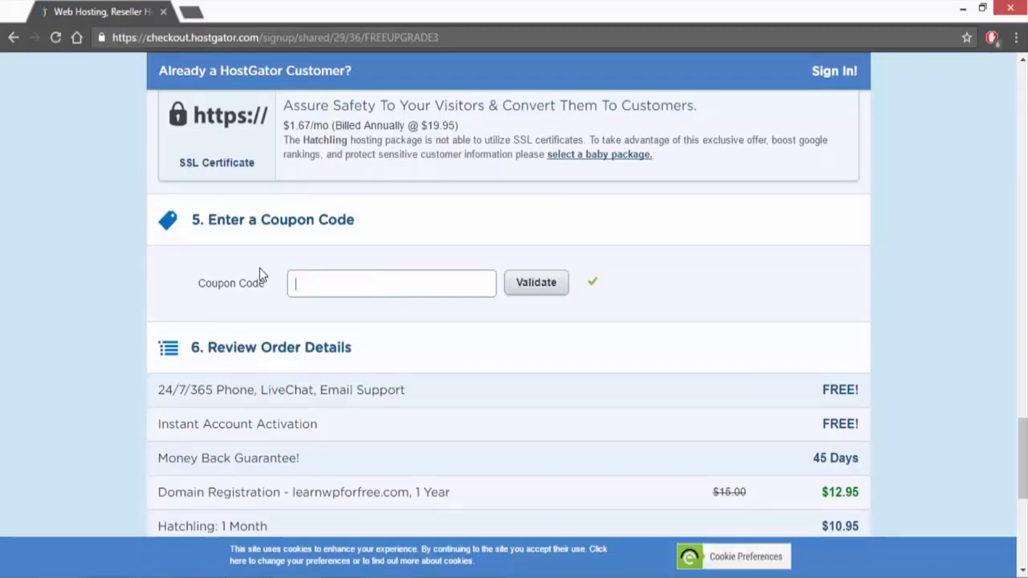
pyautogui.write('LEARNWP1')
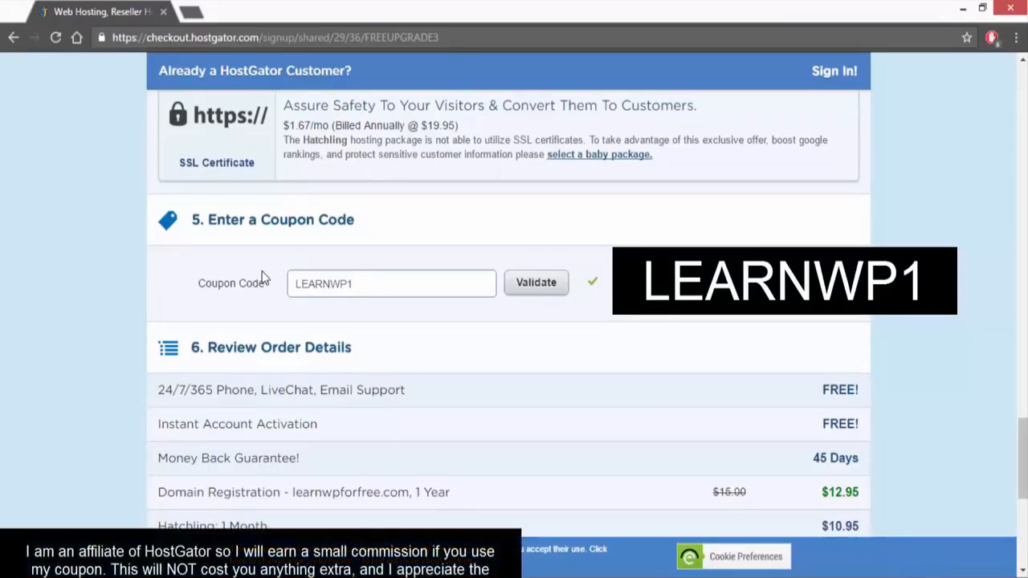
pyautogui.click(530, 284)
# Step: Check the hosting addons charge in the order details and deselect the SiteLock HackAlert Monitoring service again
pyautogui.scroll(-2, 528, 277)
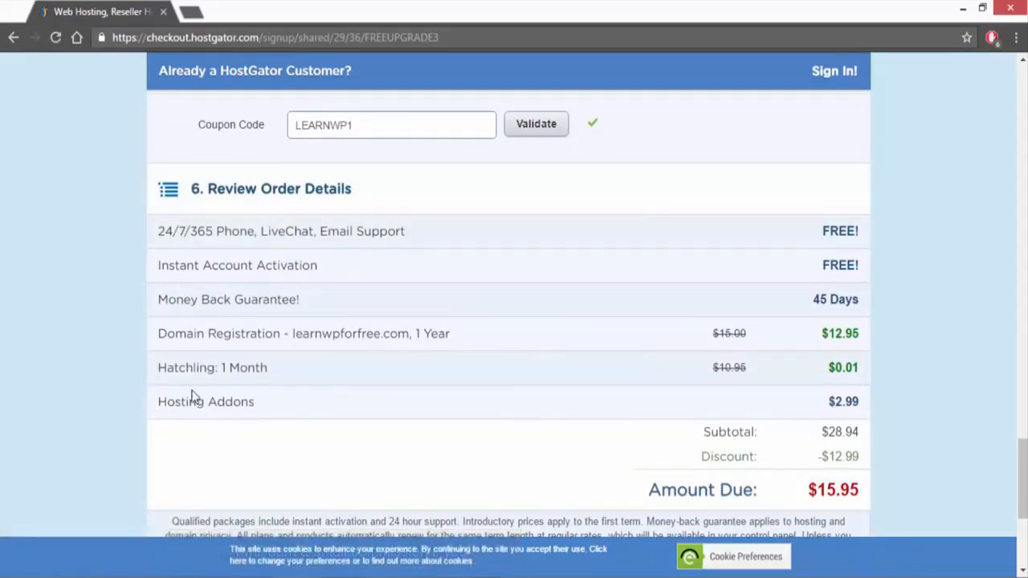
pyautogui.moveTo(159, 401); pyautogui.dragTo(865, 407)
pyautogui.click(277, 430)
pyautogui.scroll(10, 402, 402)
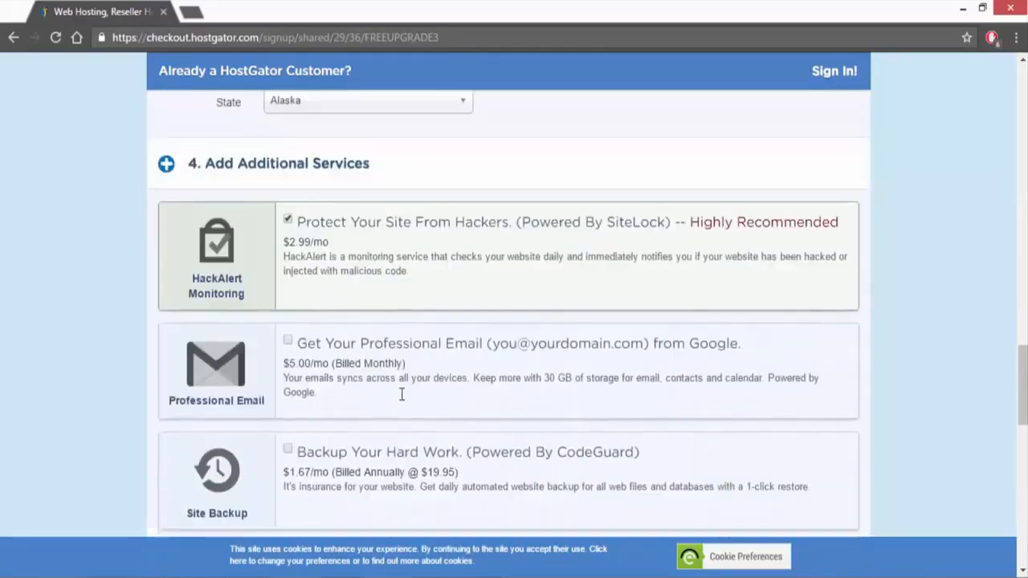
pyautogui.click(287, 316)
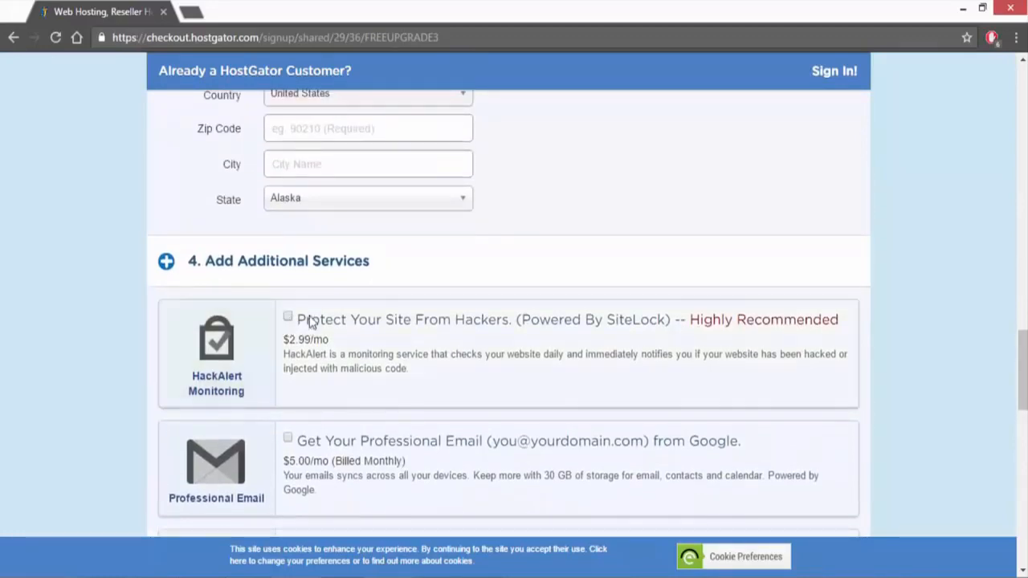
pyautogui.scroll(-10, 323, 283)
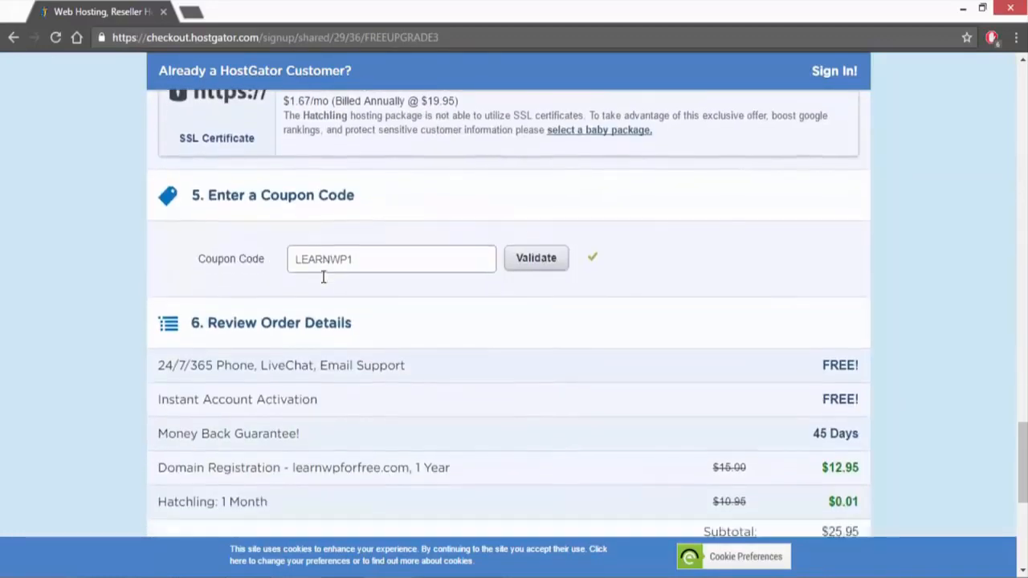
pyautogui.scroll(2, 324, 283)
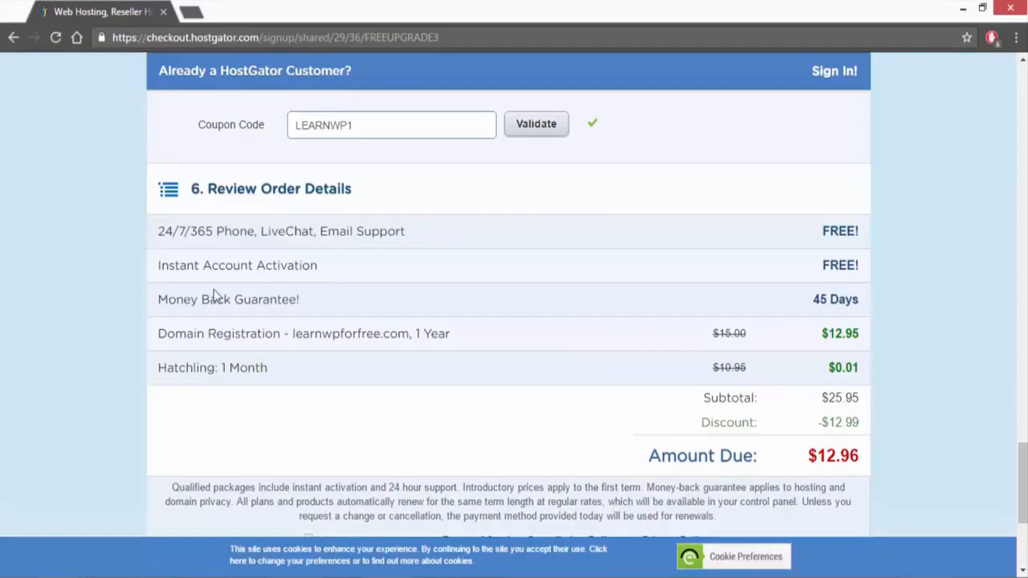
# Step: Review the order details and agree to the Terms of Service, Cancellation Policy and Privacy Policy
pyautogui.scroll(-1, 631, 302)
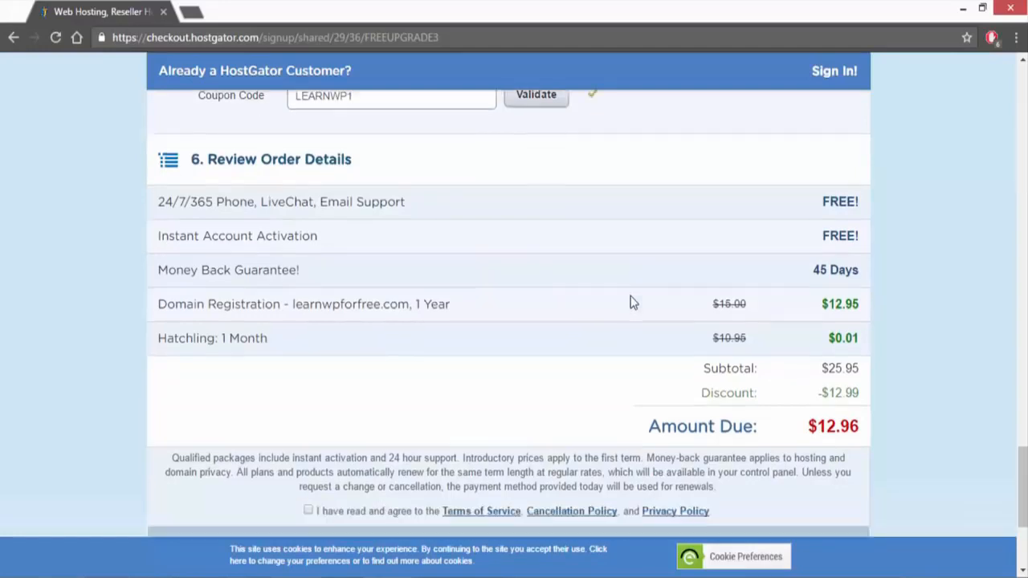
pyautogui.scroll(-1, 630, 302)
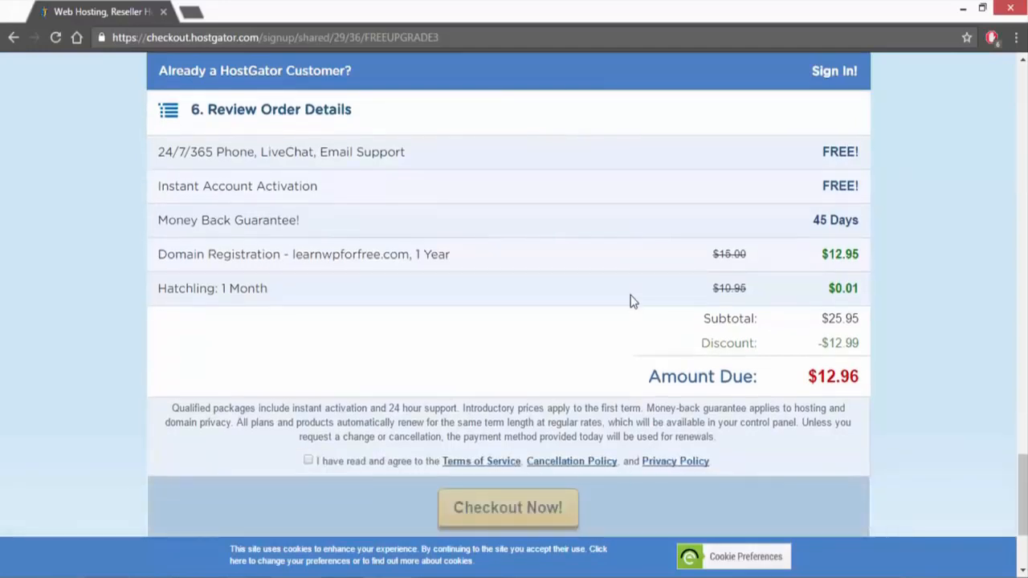
pyautogui.click(308, 461)
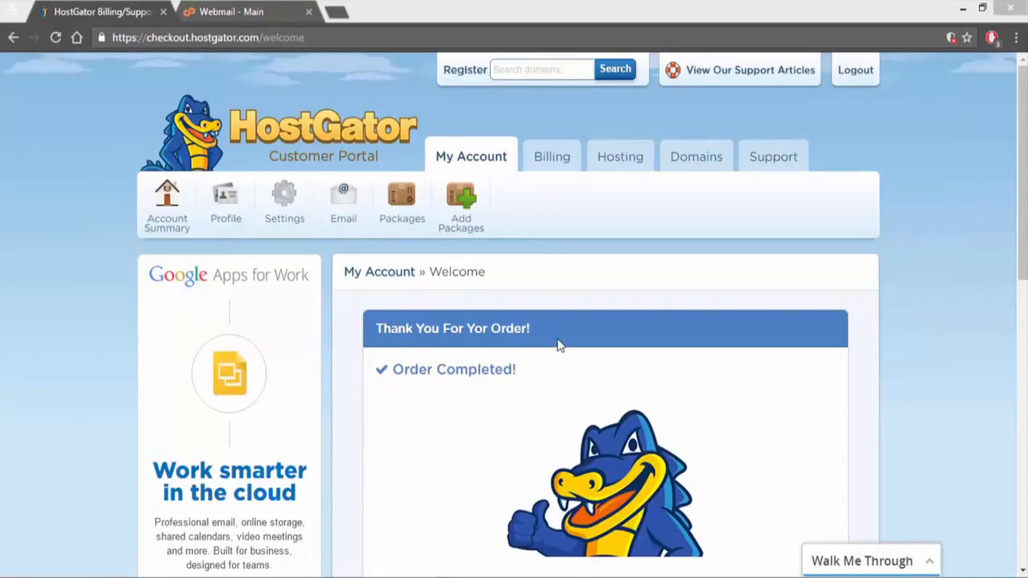
# Step: Open the HostGator account info email in the webmail inbox and follow its control panel link
pyautogui.click(221, 11)
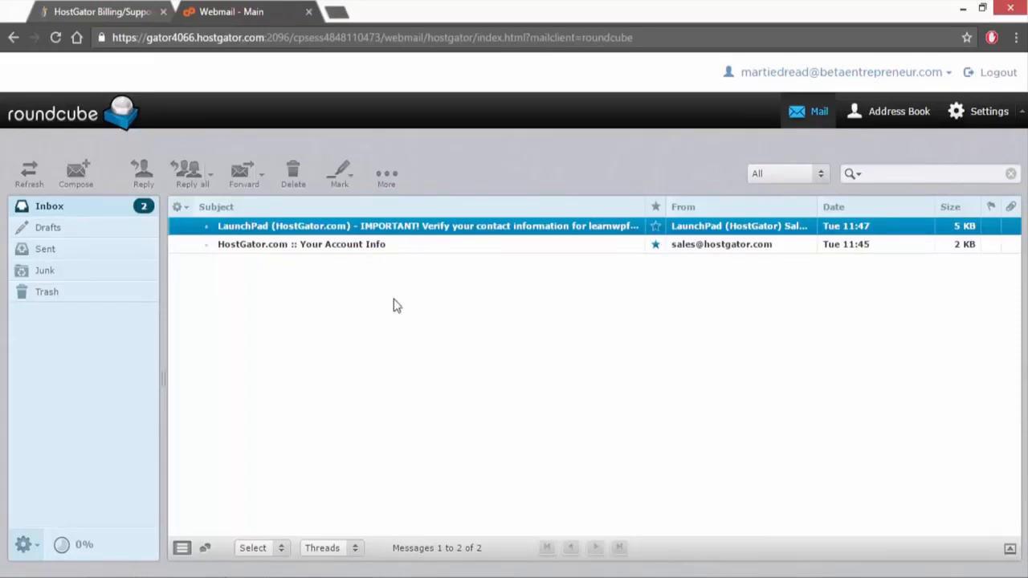
pyautogui.doubleClick(338, 245)
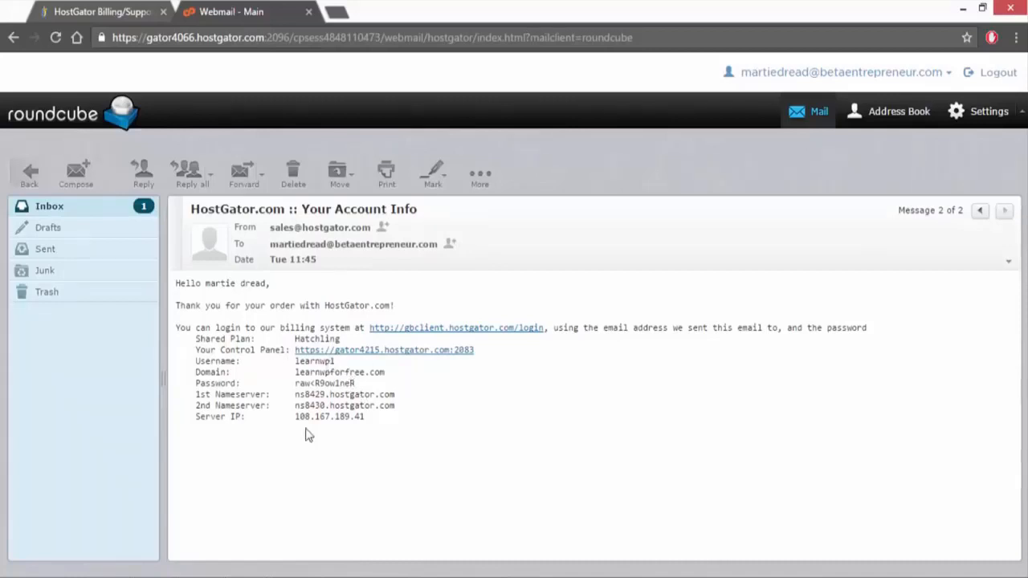
pyautogui.click(385, 351)
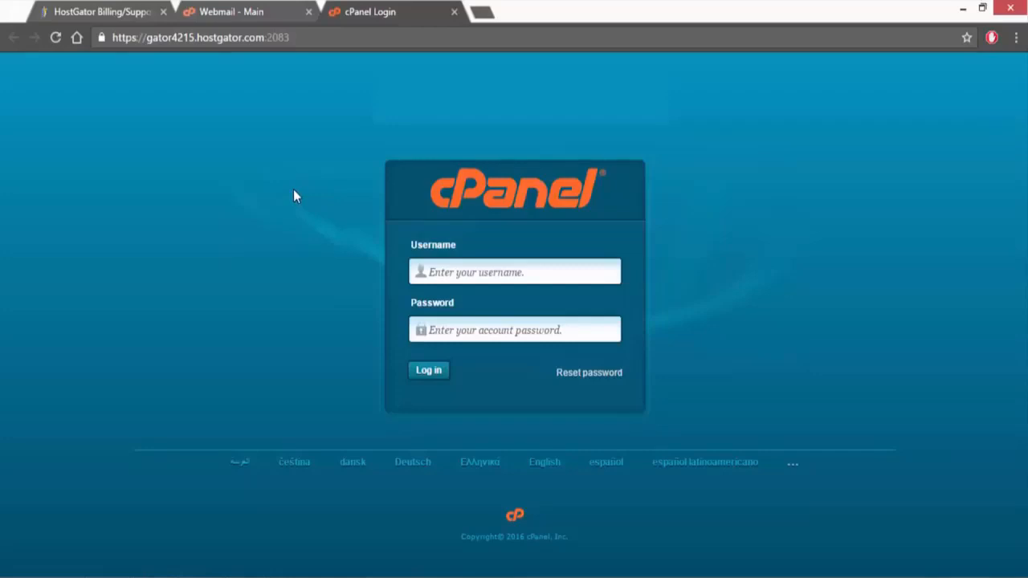
# Step: Copy the control panel username from the account info email into the cPanel login's username field
pyautogui.click(227, 12)
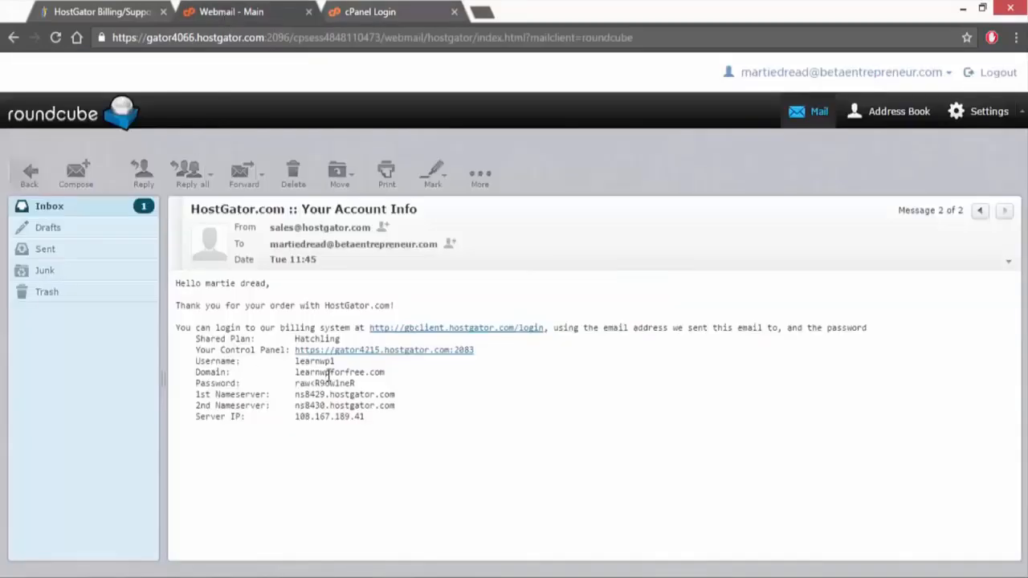
pyautogui.moveTo(335, 361); pyautogui.dragTo(294, 362)
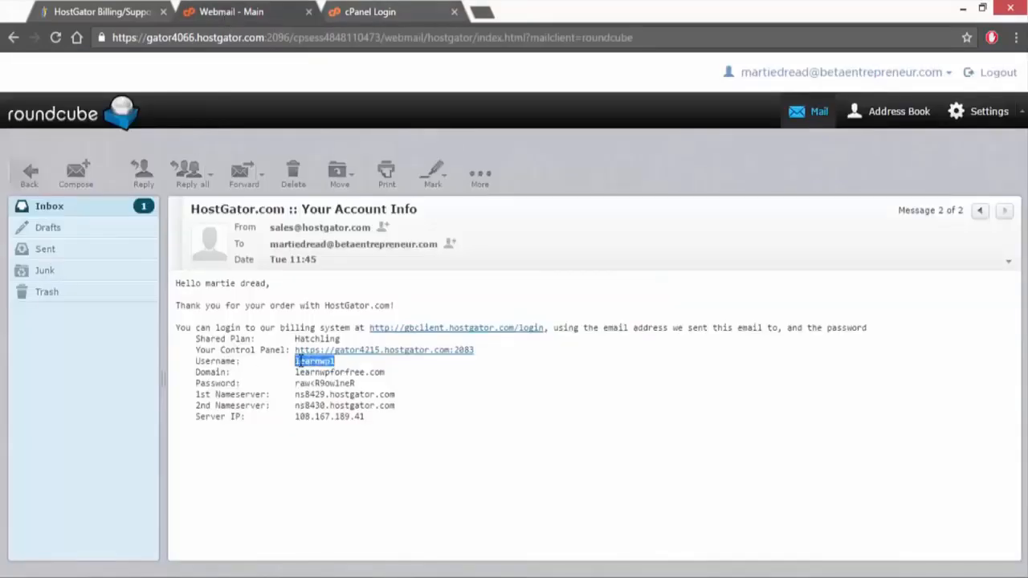
pyautogui.rightClick(298, 362)
pyautogui.click(331, 369)
pyautogui.click(374, 11)
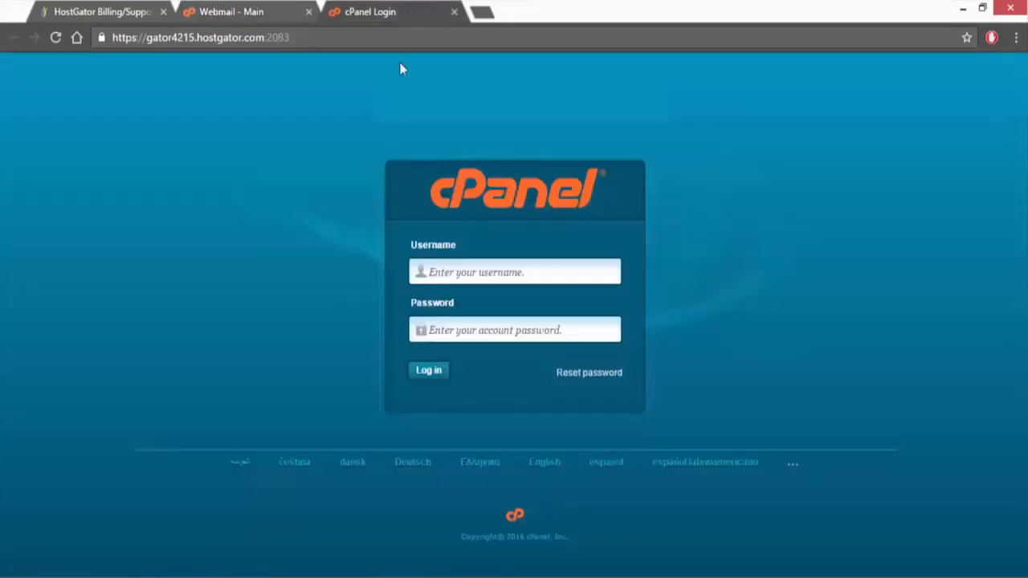
pyautogui.rightClick(452, 276)
pyautogui.click(502, 371)
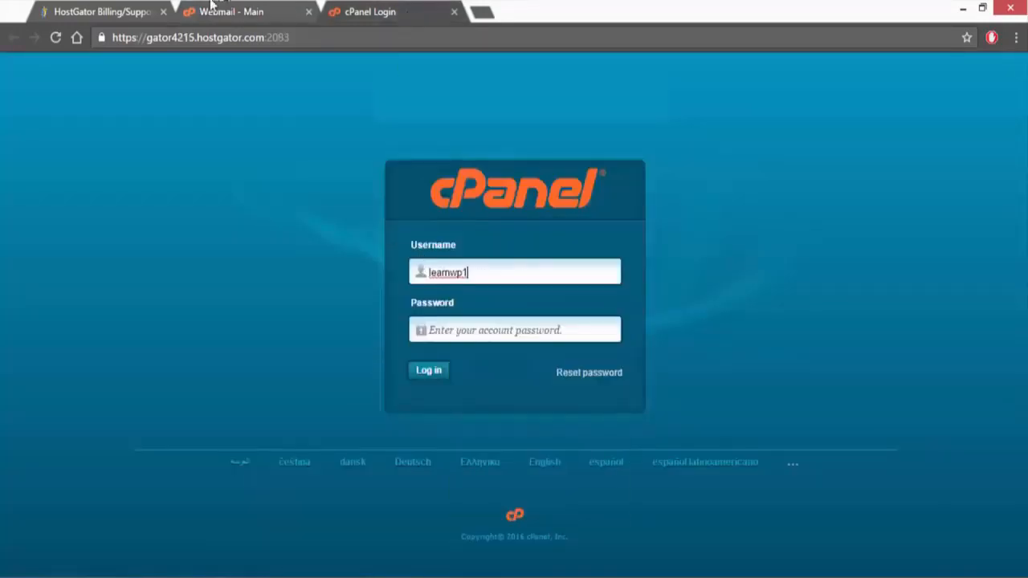
# Step: Copy the account password from the email into the cPanel password field and log in
pyautogui.click(237, 12)
pyautogui.moveTo(360, 385); pyautogui.dragTo(296, 384)
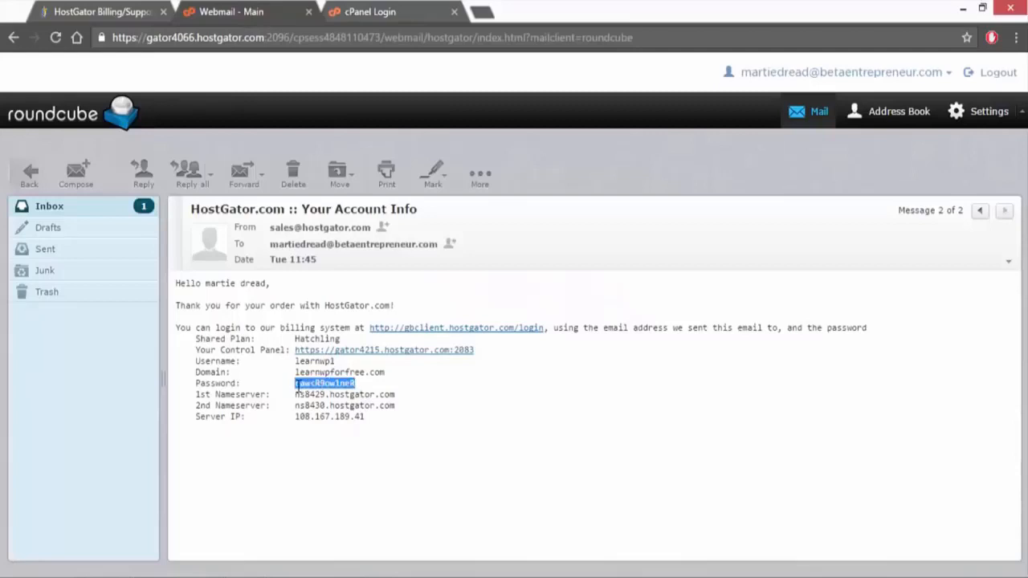
pyautogui.rightClick(303, 393)
pyautogui.click(327, 402)
pyautogui.click(385, 15)
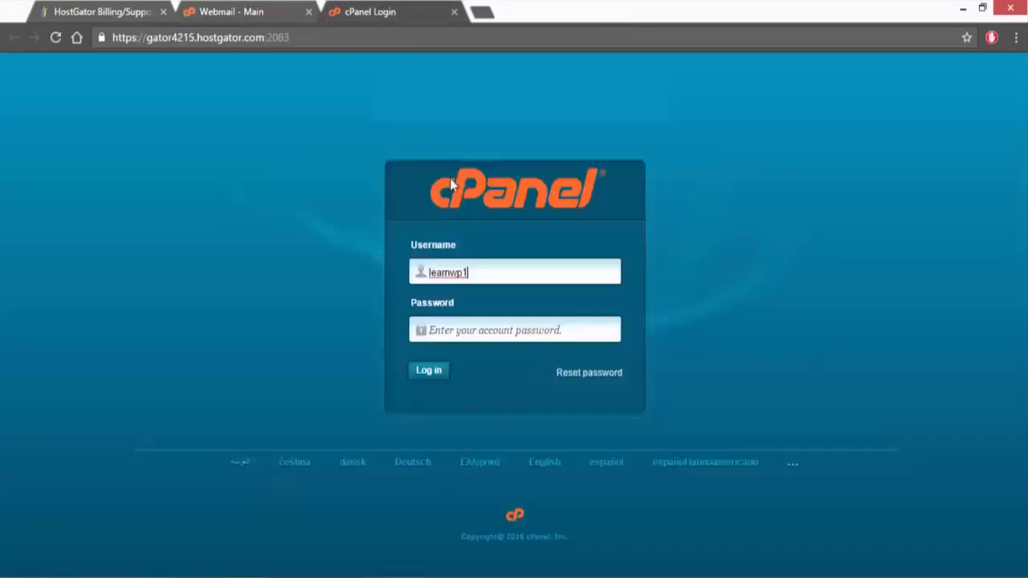
pyautogui.rightClick(466, 331)
pyautogui.click(495, 421)
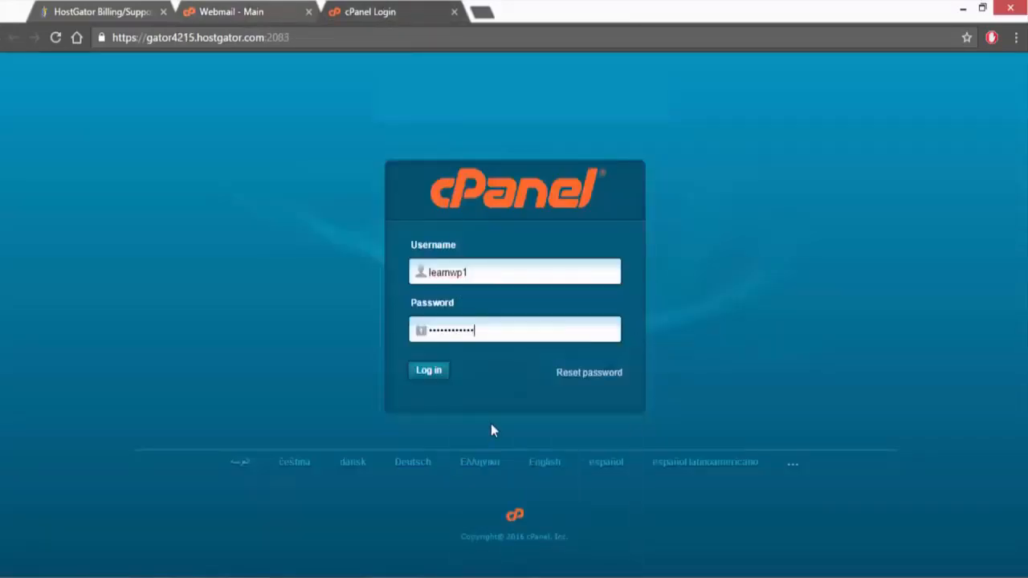
pyautogui.click(426, 372)
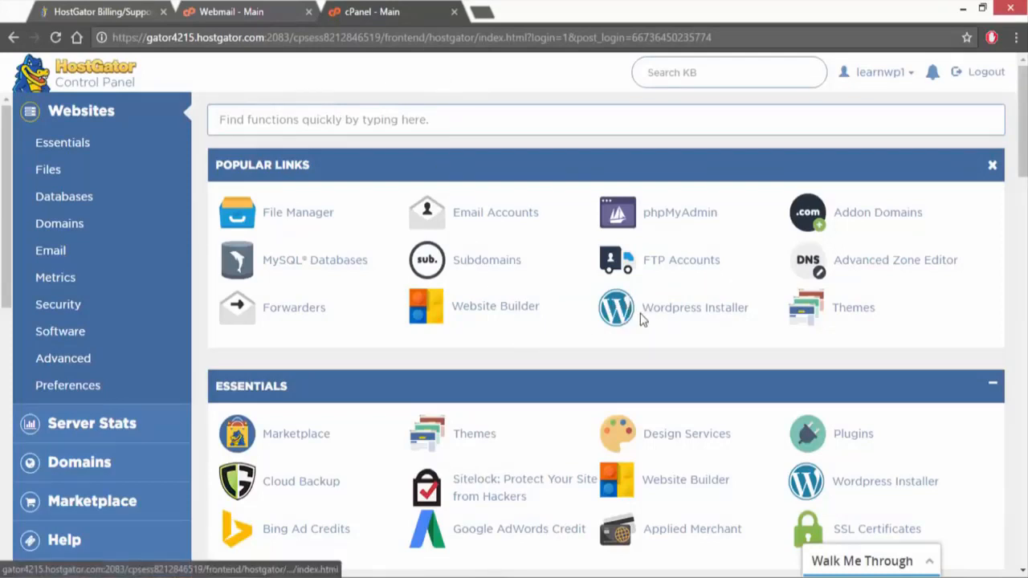
# Step: Start the WordPress Installer for the domain learnwpforfree.com with the directory left blank, and continue to the site details
pyautogui.click(687, 318)
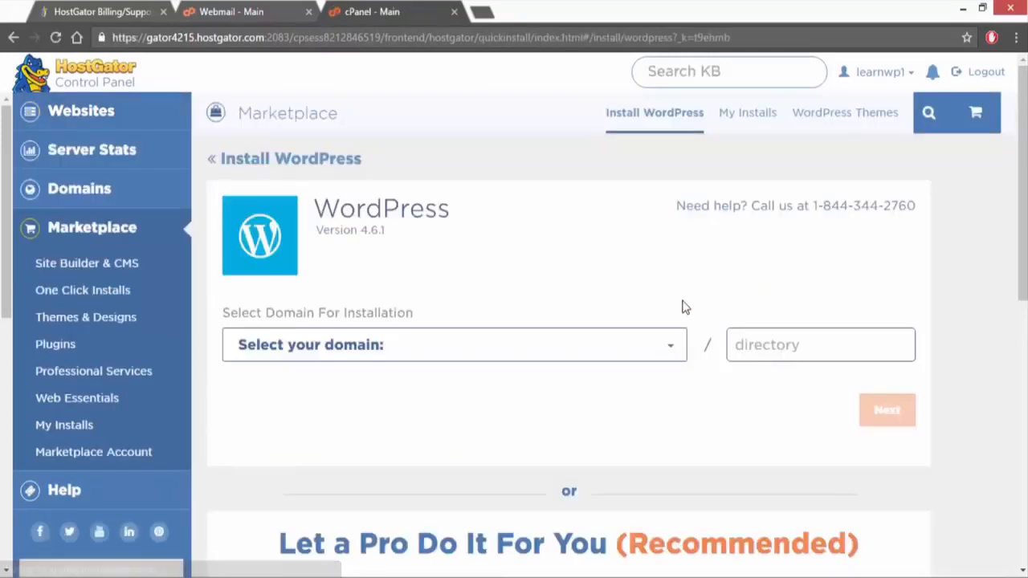
pyautogui.click(489, 346)
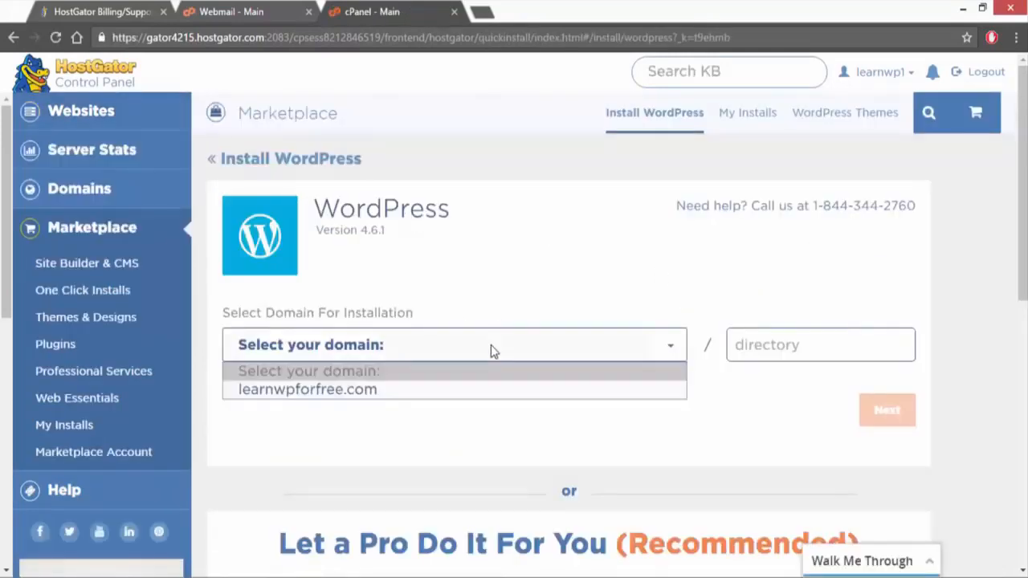
pyautogui.click(452, 393)
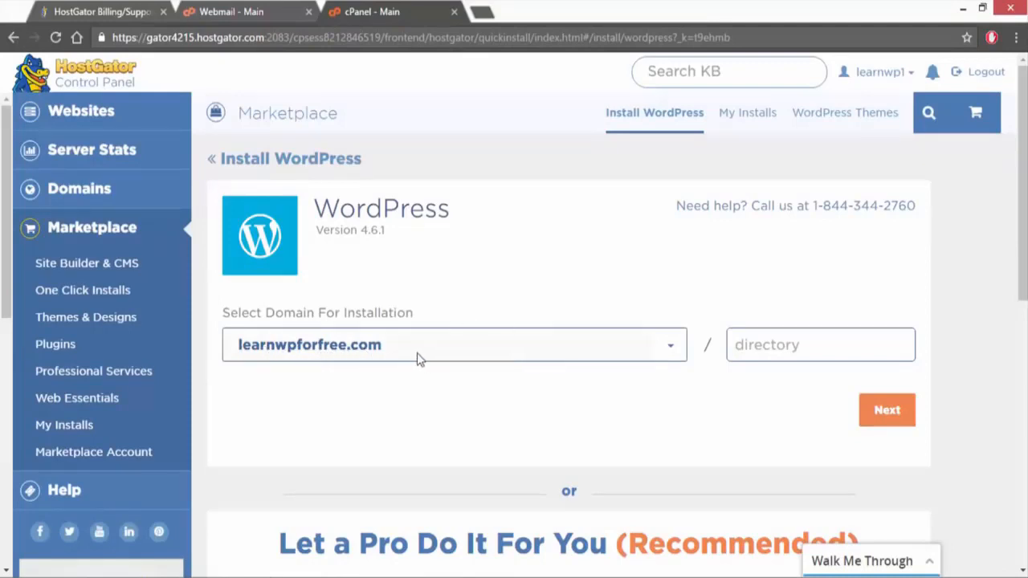
pyautogui.click(756, 345)
pyautogui.click(887, 411)
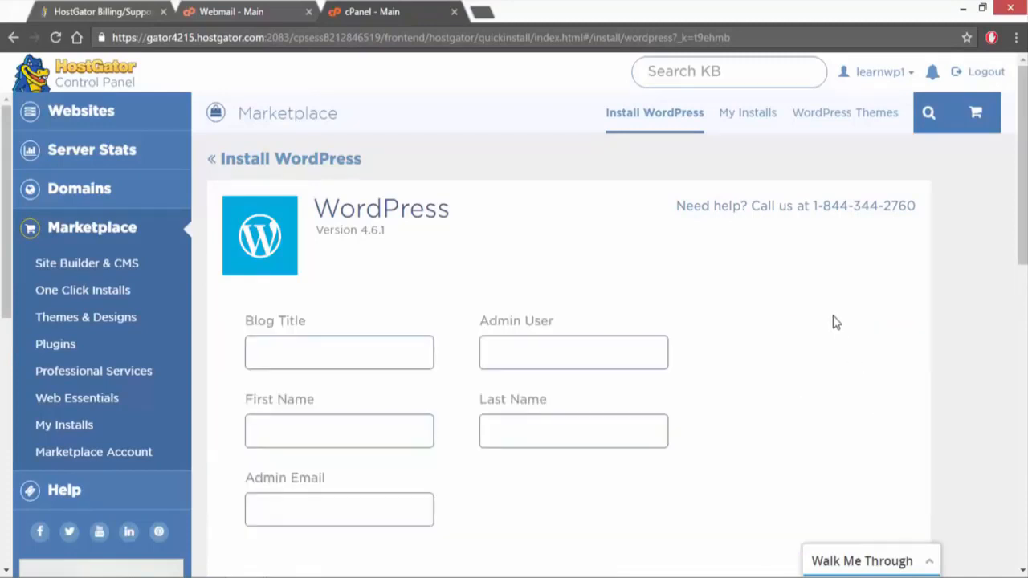
# Step: Set the blog title to "Learn WP for Free" and the admin user to "Admin"
pyautogui.scroll(-1, 836, 322)
pyautogui.click(302, 278)
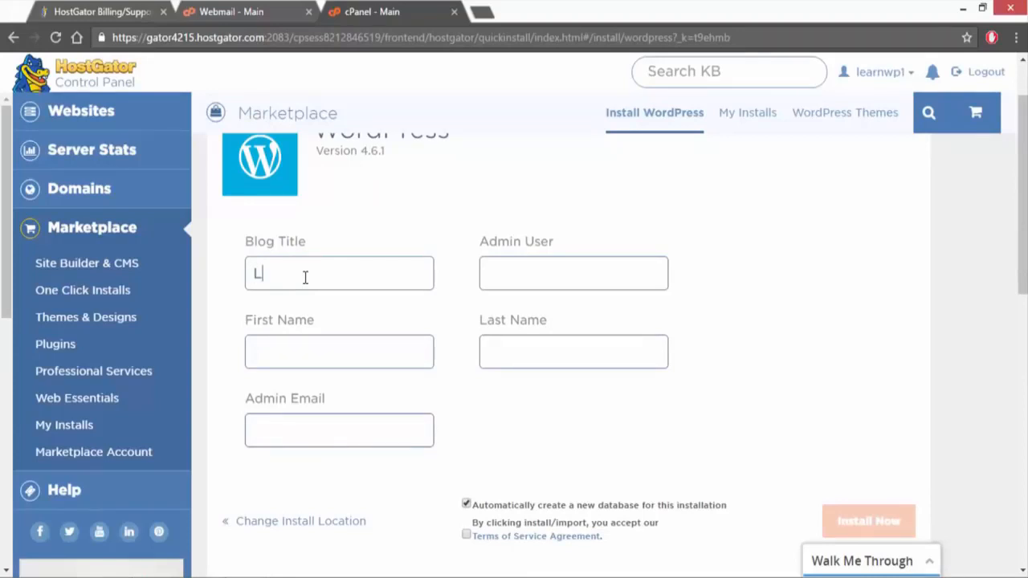
pyautogui.write('earn WP ')
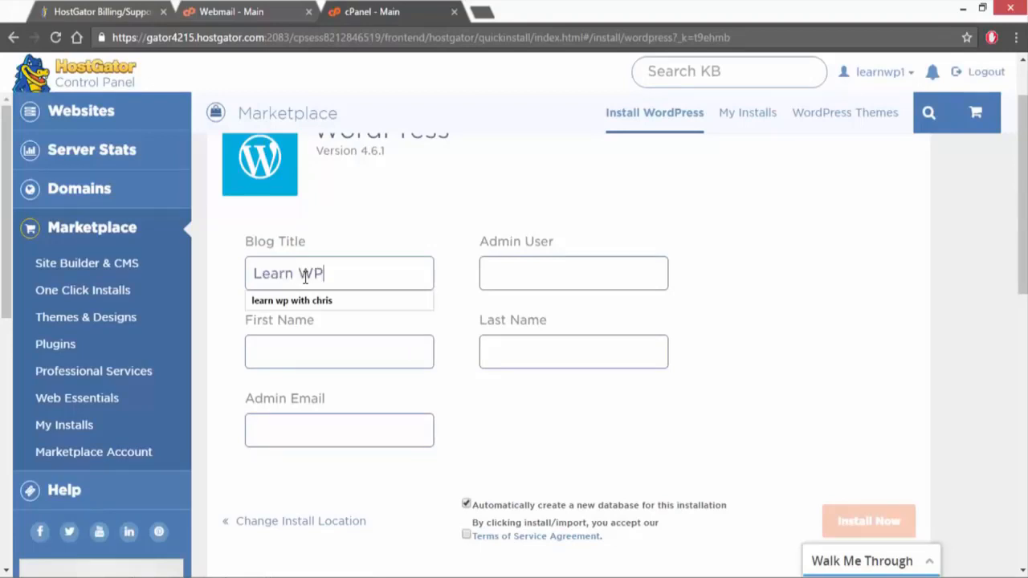
pyautogui.write('for Free')
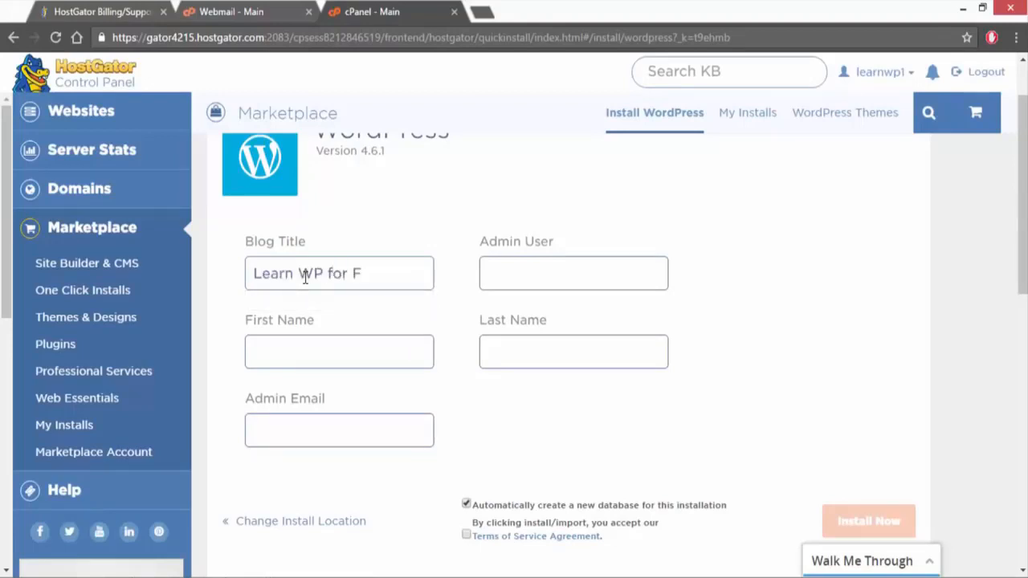
pyautogui.click(580, 273)
pyautogui.write('Admin')
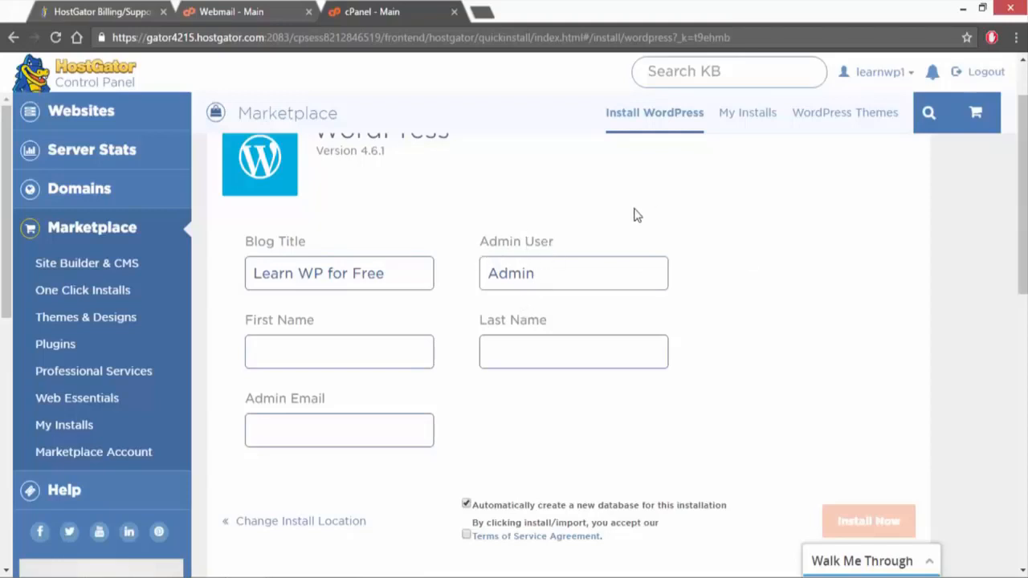
# Step: Fill in the administrator's first name, last name and admin email for the WordPress installation
pyautogui.click(376, 347)
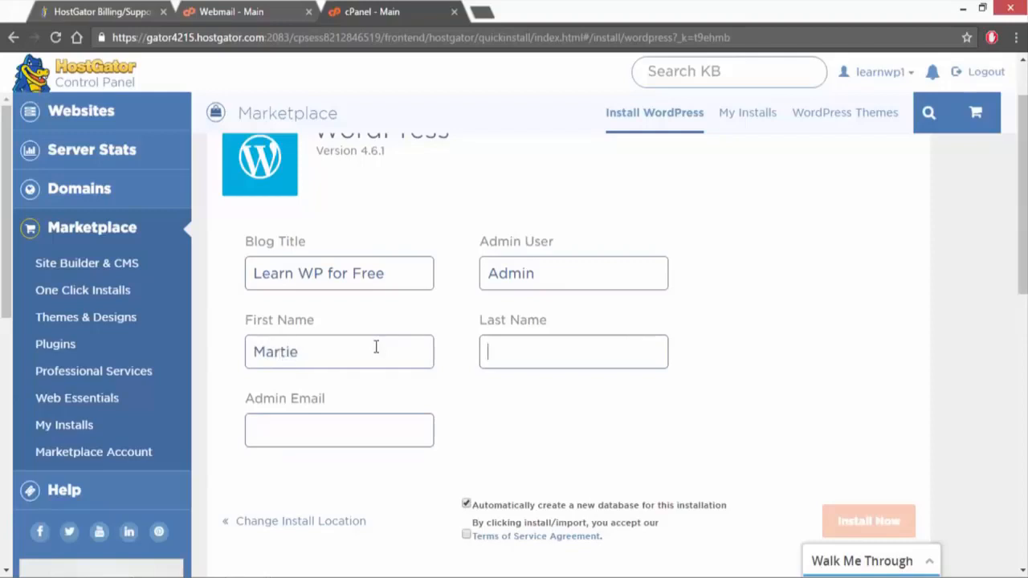
pyautogui.press('Tab')
pyautogui.write('che')
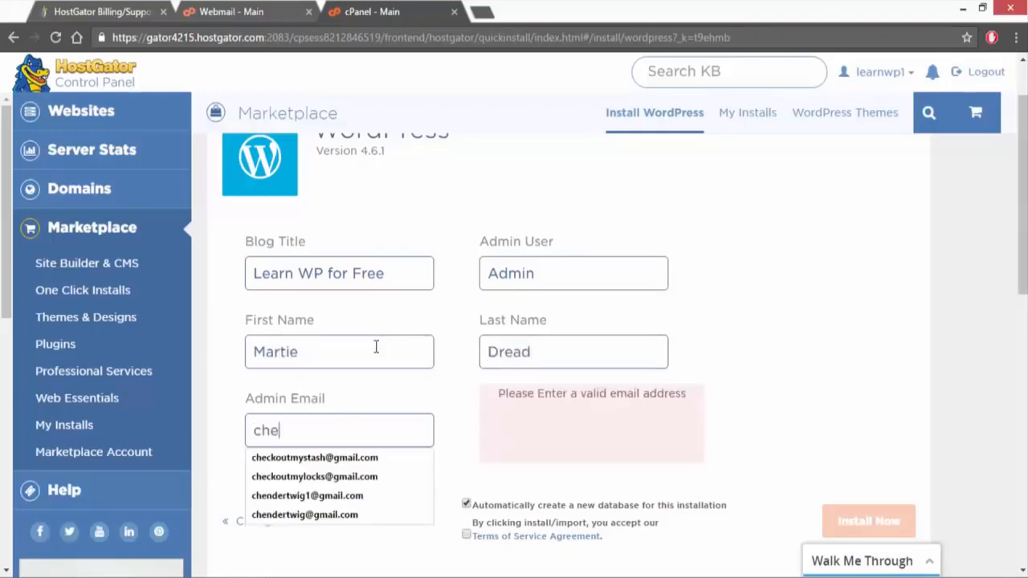
pyautogui.press('Down')
pyautogui.press('Return')
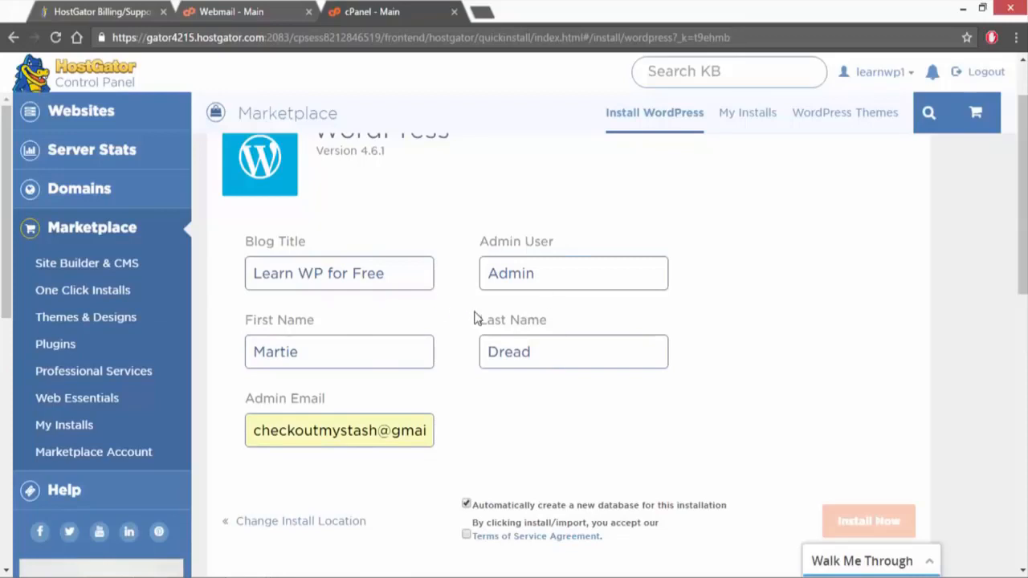
# Step: Accept the Terms of Service Agreement and install WordPress with an automatically created database
pyautogui.scroll(-3, 477, 315)
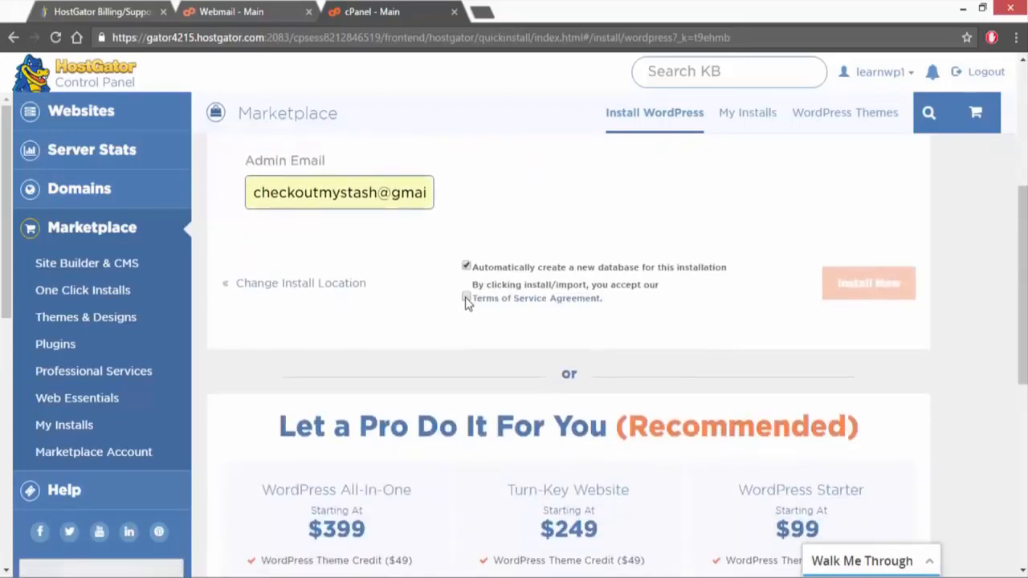
pyautogui.click(466, 298)
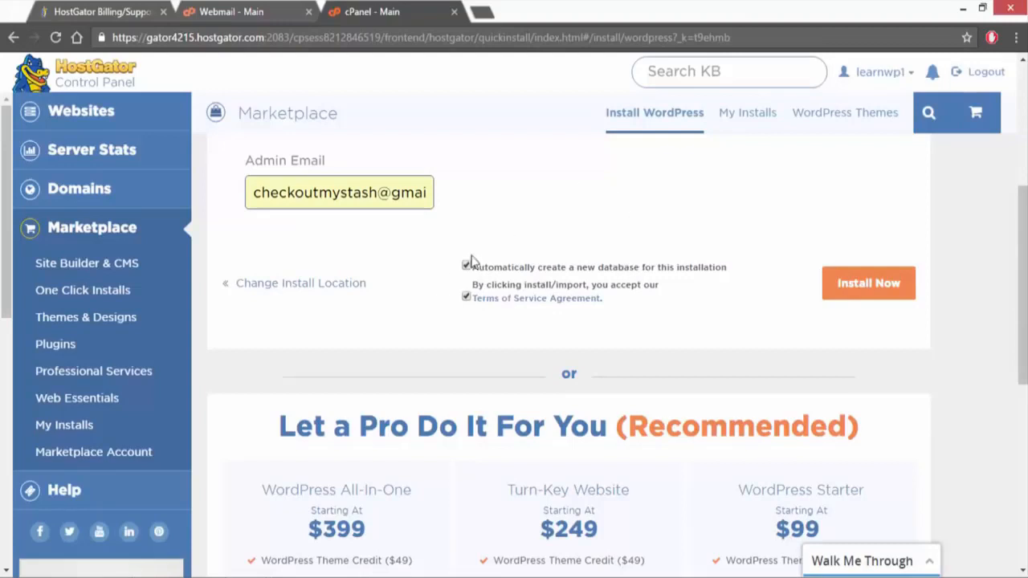
pyautogui.click(872, 291)
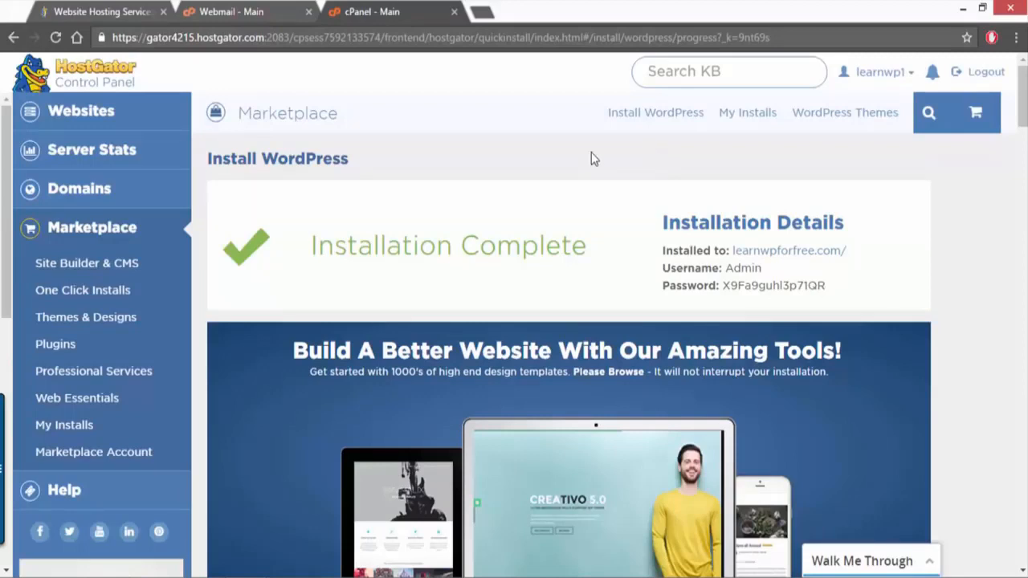
# Step: Open the installed site learnwpforfree.com in a new browser tab and go to its admin login page
pyautogui.rightClick(765, 258)
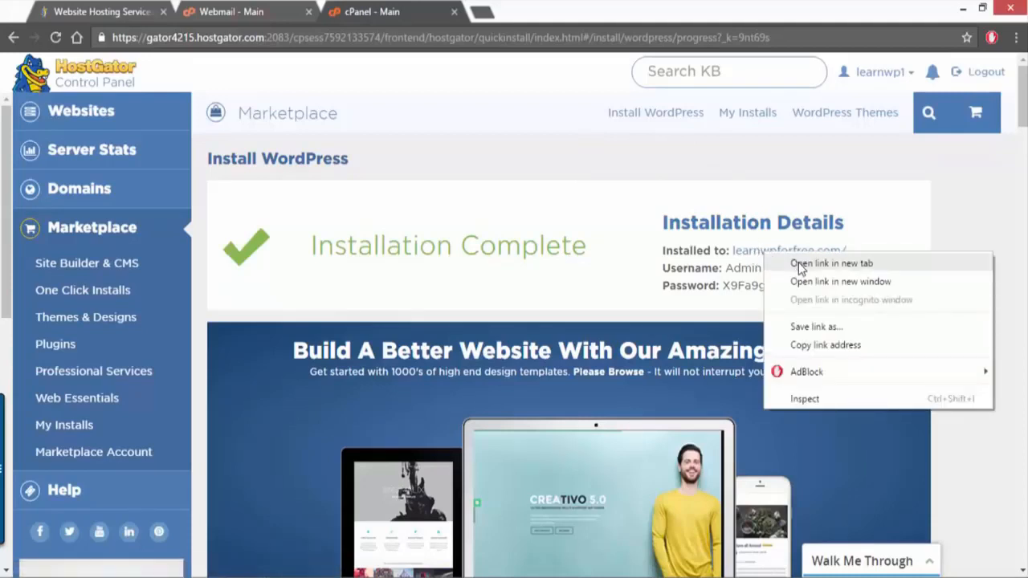
pyautogui.click(799, 265)
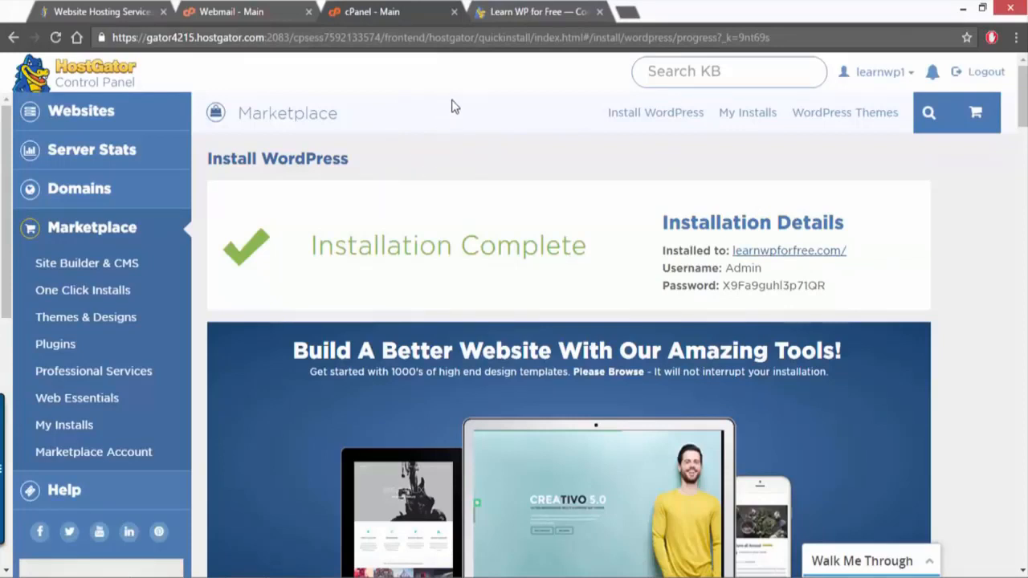
pyautogui.click(518, 12)
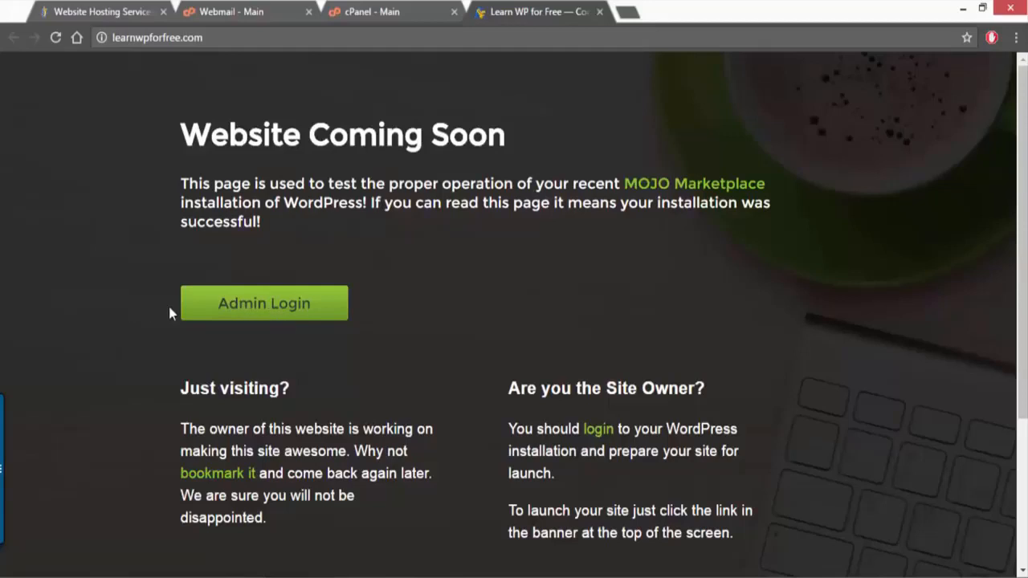
pyautogui.click(201, 310)
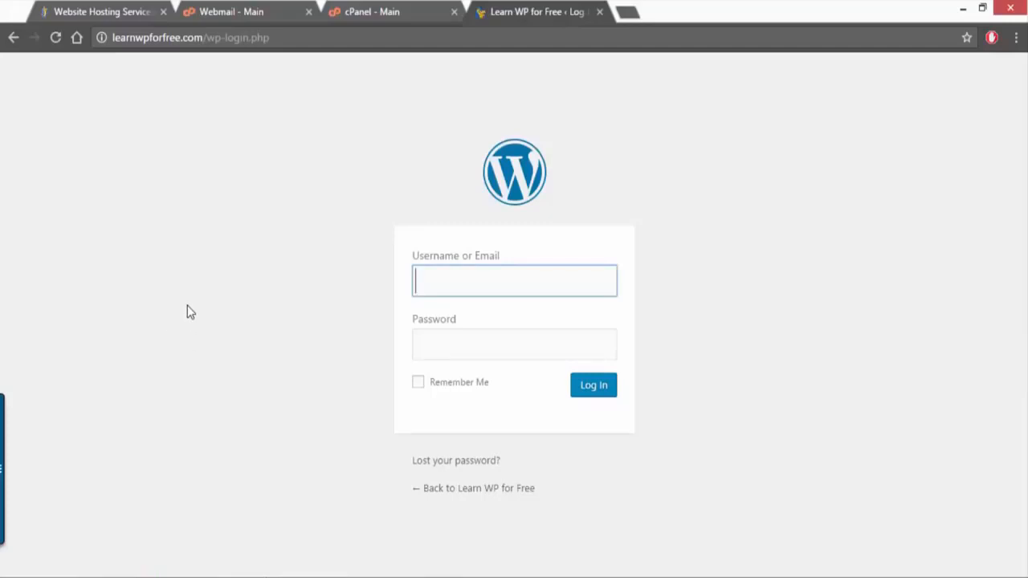
# Step: Copy the username "Admin" from the cPanel installation details into the WordPress login form's username field
pyautogui.click(367, 15)
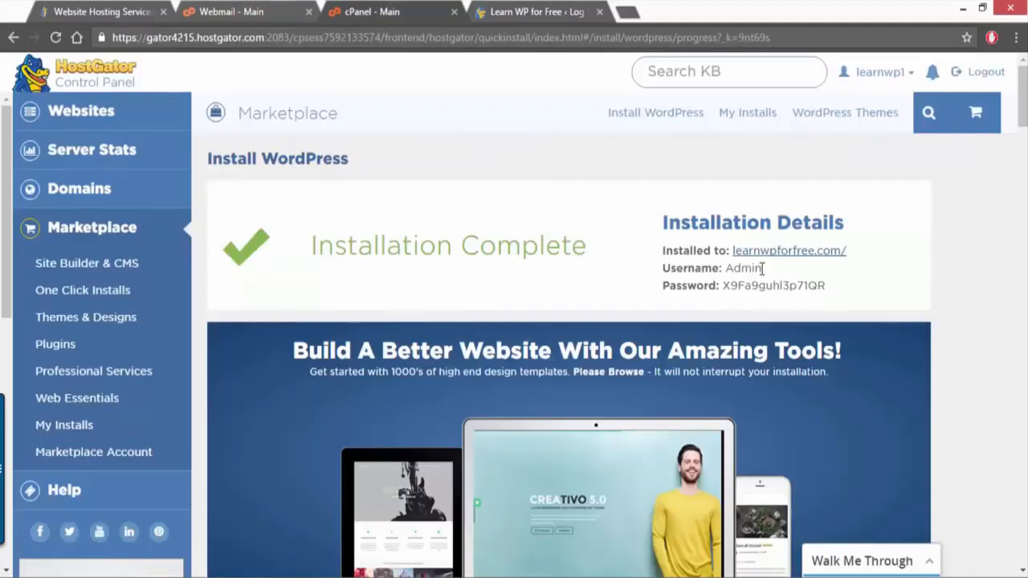
pyautogui.moveTo(761, 268); pyautogui.dragTo(725, 269)
pyautogui.rightClick(738, 272)
pyautogui.click(756, 281)
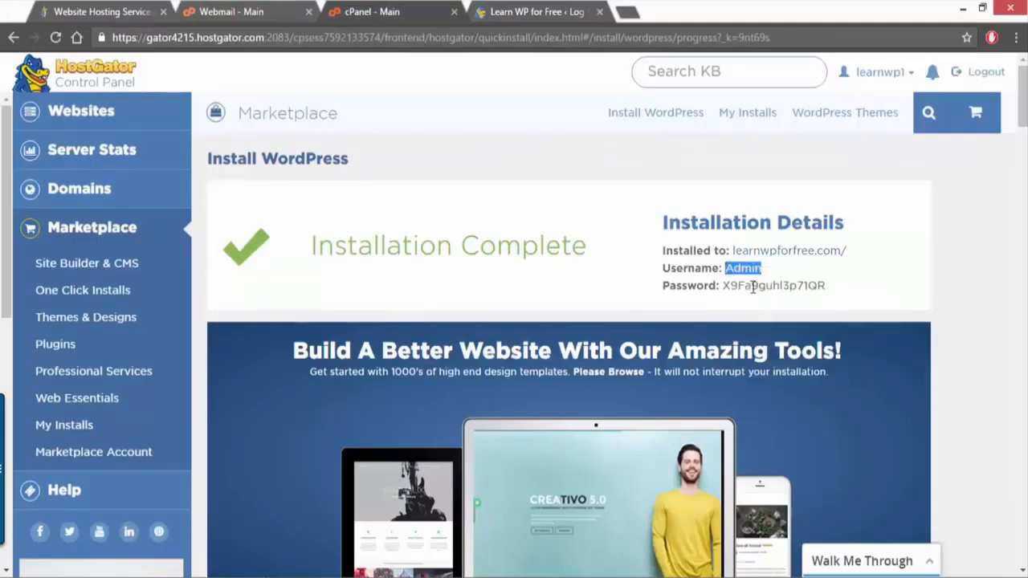
pyautogui.click(510, 16)
pyautogui.rightClick(463, 281)
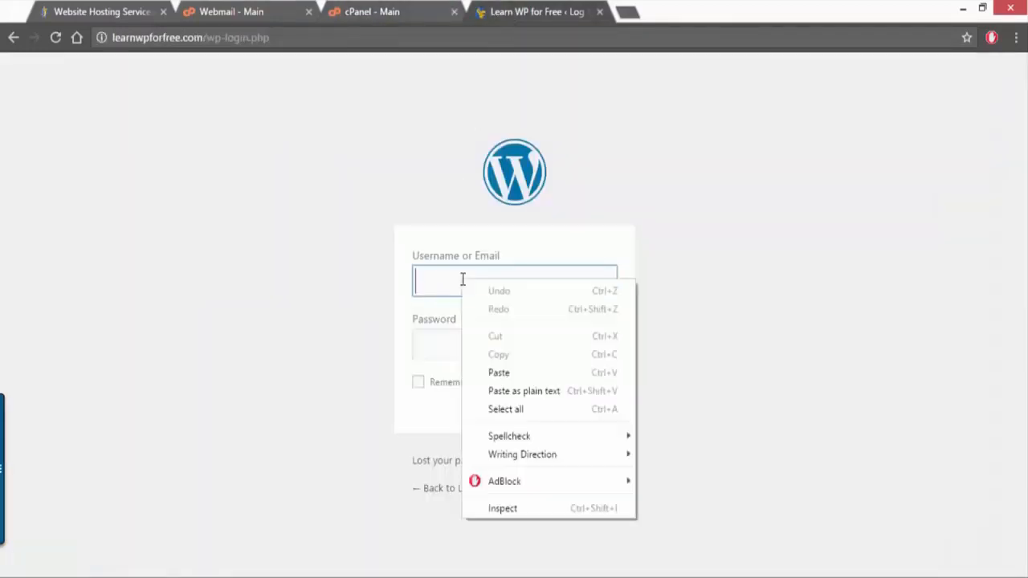
pyautogui.click(508, 369)
# Step: Copy the admin password from the cPanel installation details into the login form's password field and log in to WordPress
pyautogui.click(369, 8)
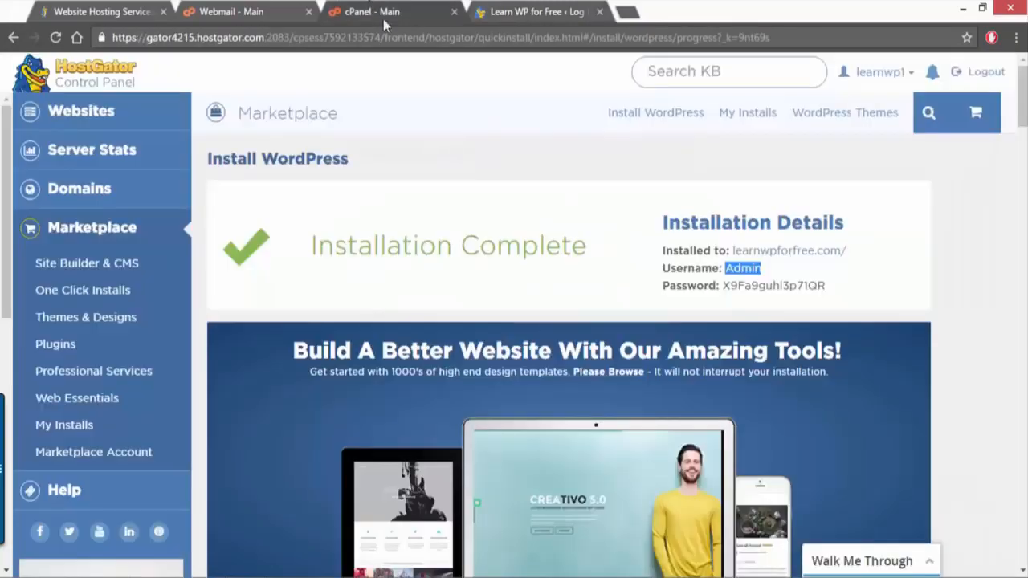
pyautogui.moveTo(828, 287); pyautogui.dragTo(734, 289)
pyautogui.rightClick(735, 289)
pyautogui.click(770, 301)
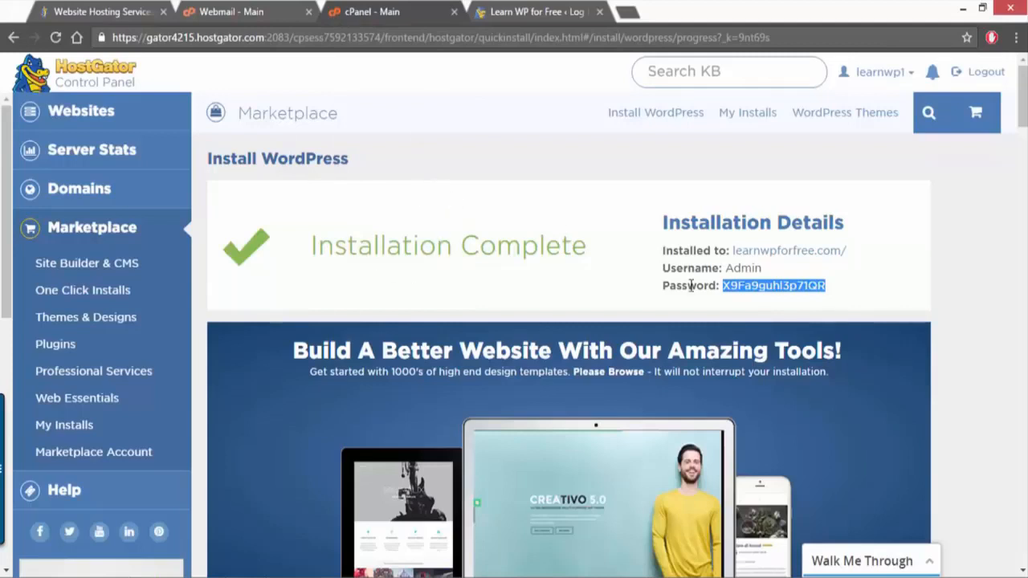
pyautogui.click(543, 13)
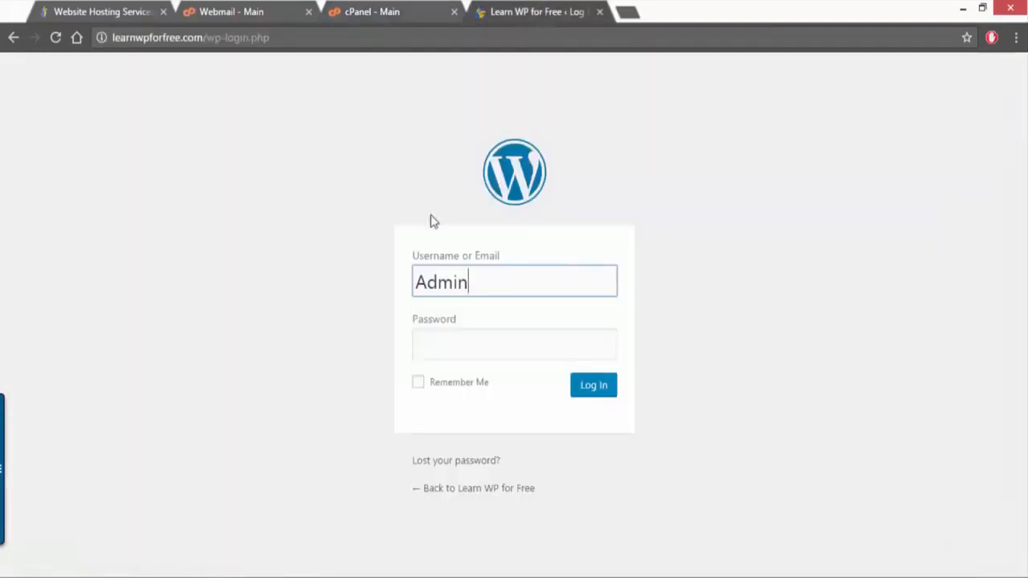
pyautogui.click(436, 341)
pyautogui.rightClick(435, 340)
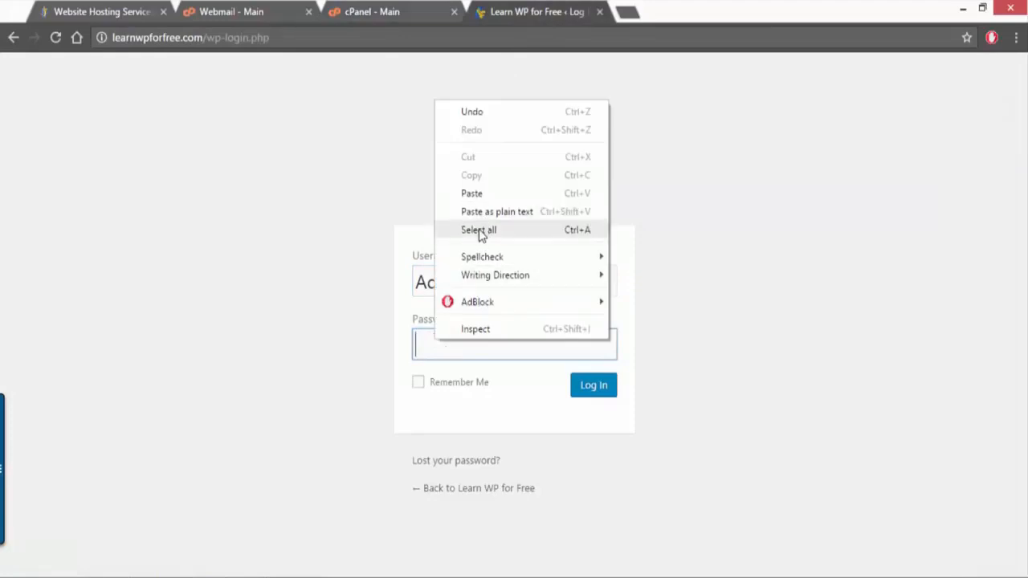
pyautogui.click(472, 195)
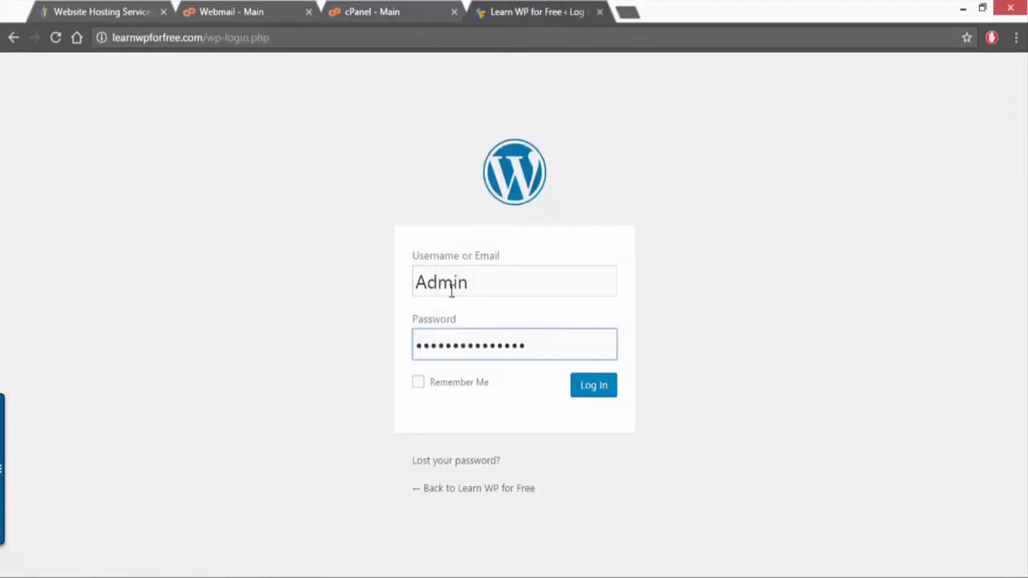
pyautogui.click(600, 390)
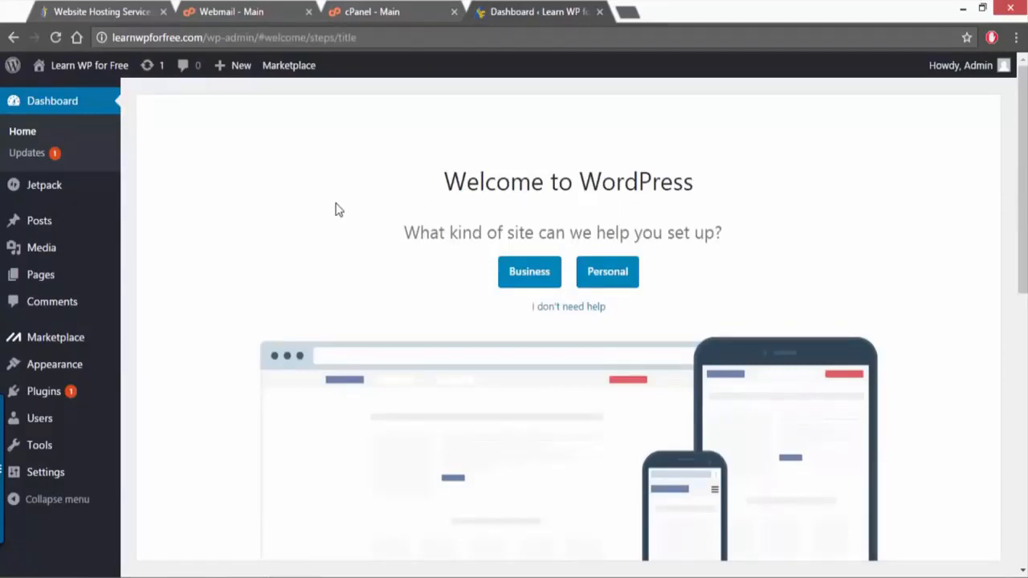
# Step: Decline the WordPress setup help and dismiss the WP Live experts banner on the dashboard
pyautogui.click(570, 314)
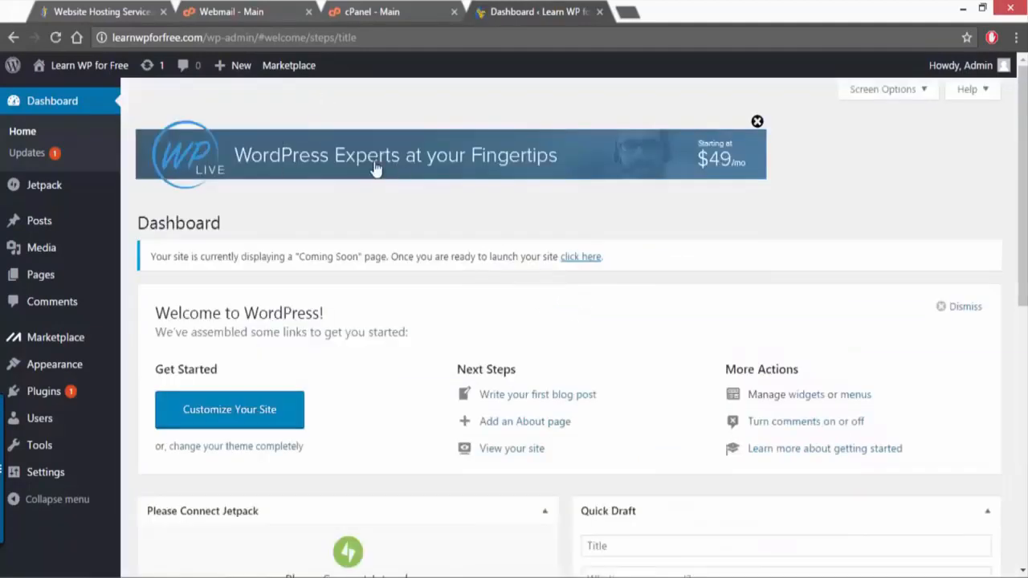
pyautogui.click(757, 123)
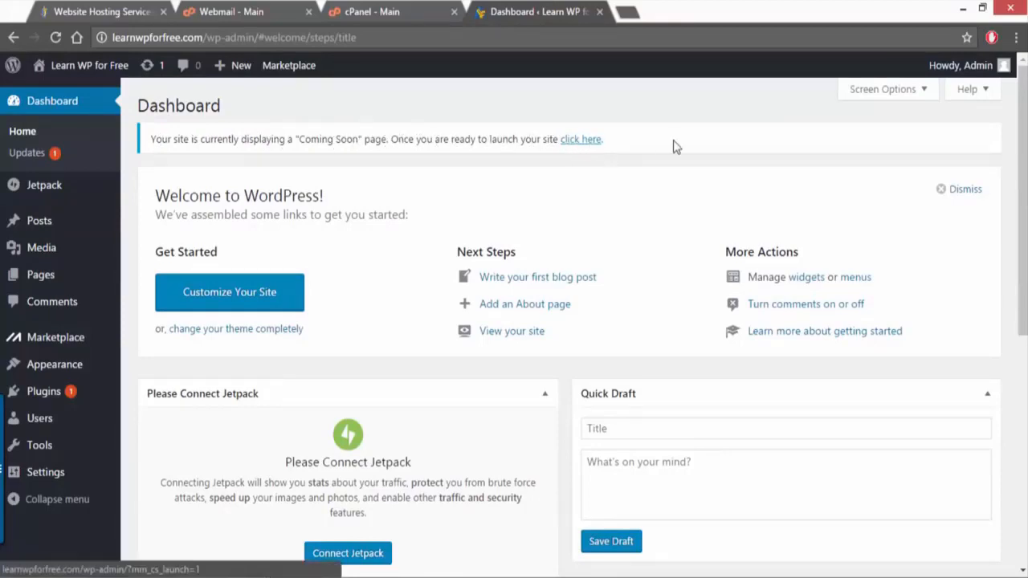
# Step: Launch the site to replace its "Coming Soon" page, and look over the dashboard's widgets
pyautogui.click(581, 141)
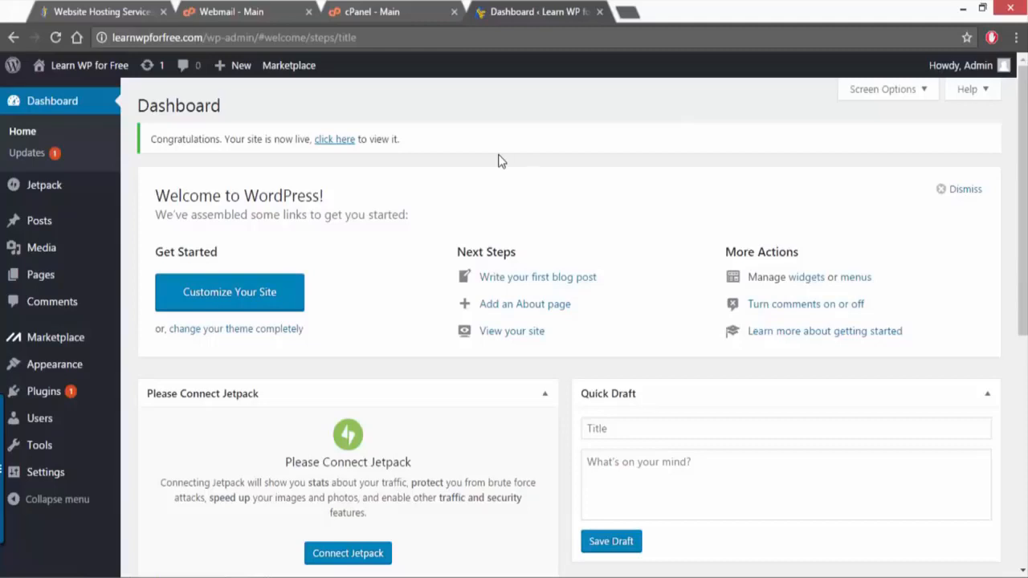
pyautogui.scroll(-2, 498, 160)
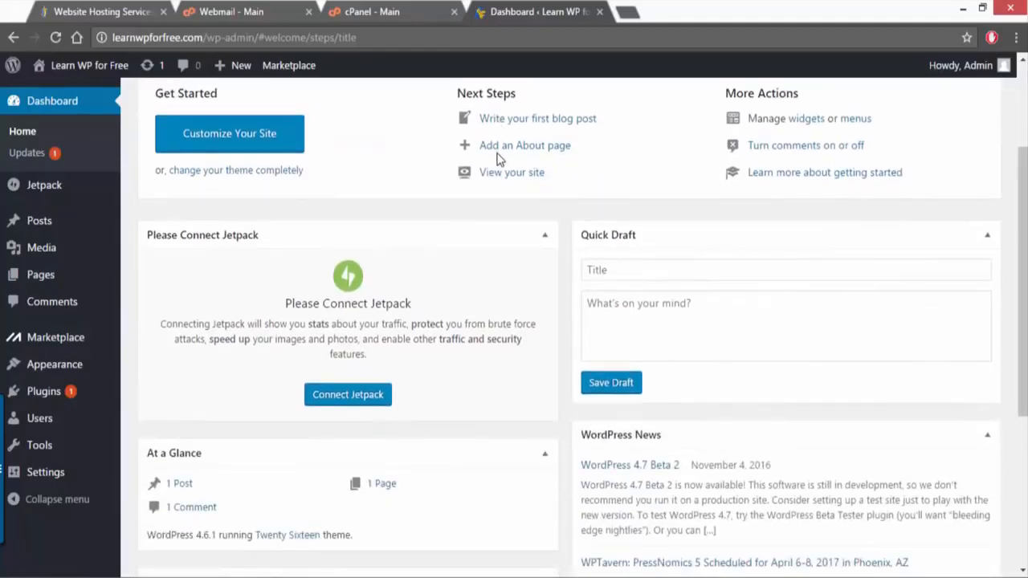
pyautogui.scroll(-4, 499, 158)
pyautogui.scroll(1, 498, 154)
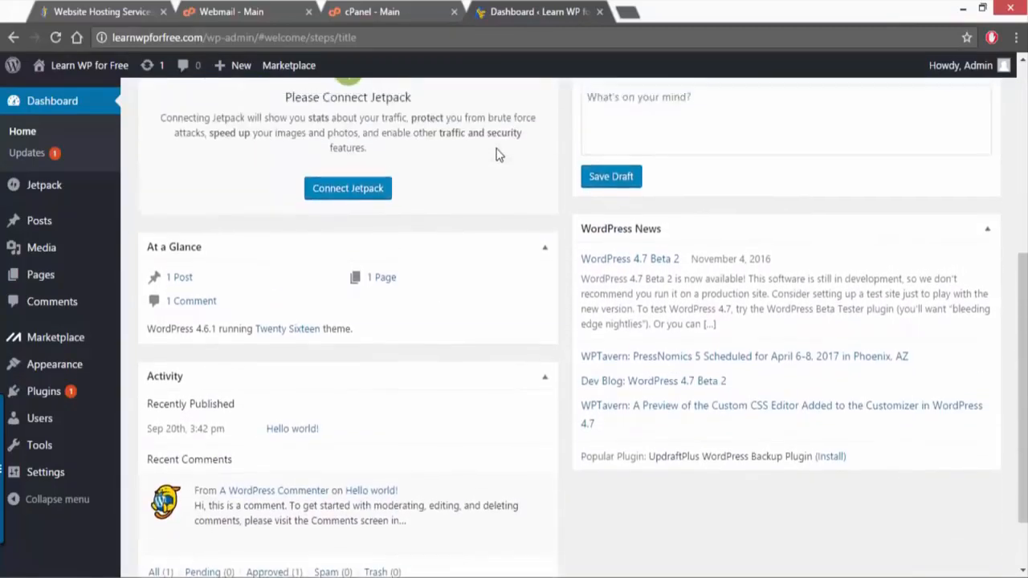
pyautogui.scroll(5, 498, 154)
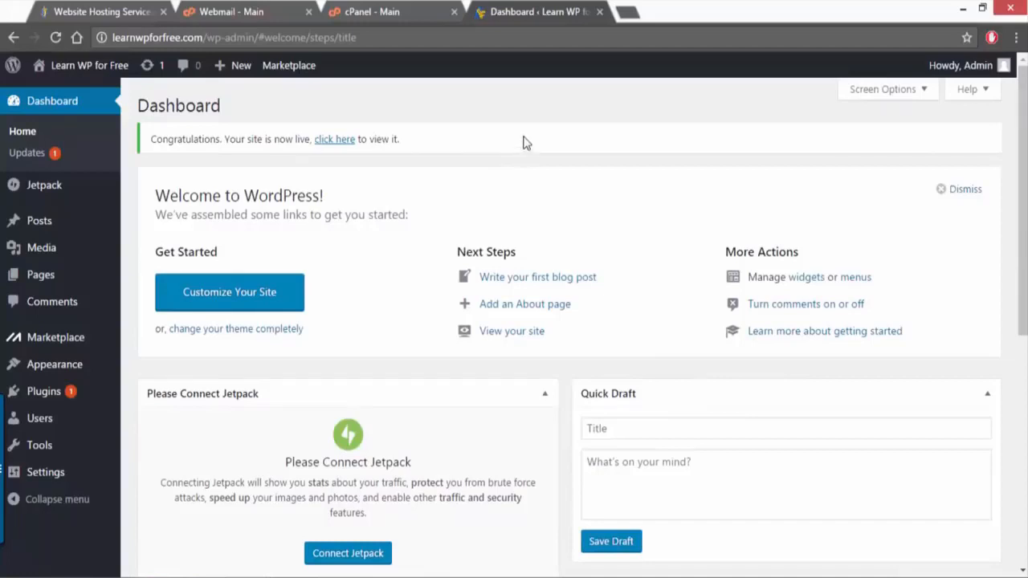
# Step: View the live site's front page from top to footer and return to the admin dashboard
pyautogui.click(84, 68)
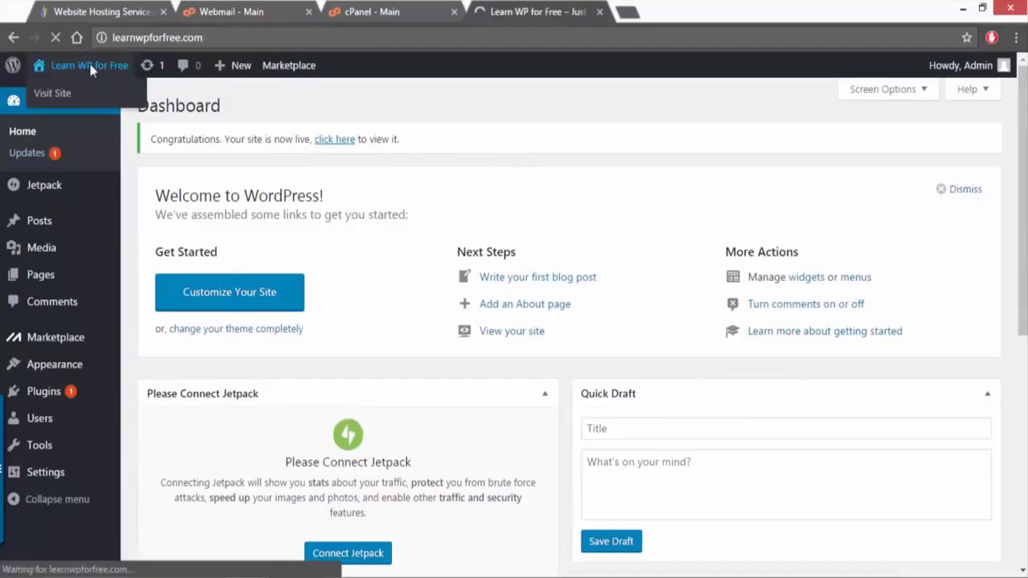
pyautogui.scroll(-8, 440, 127)
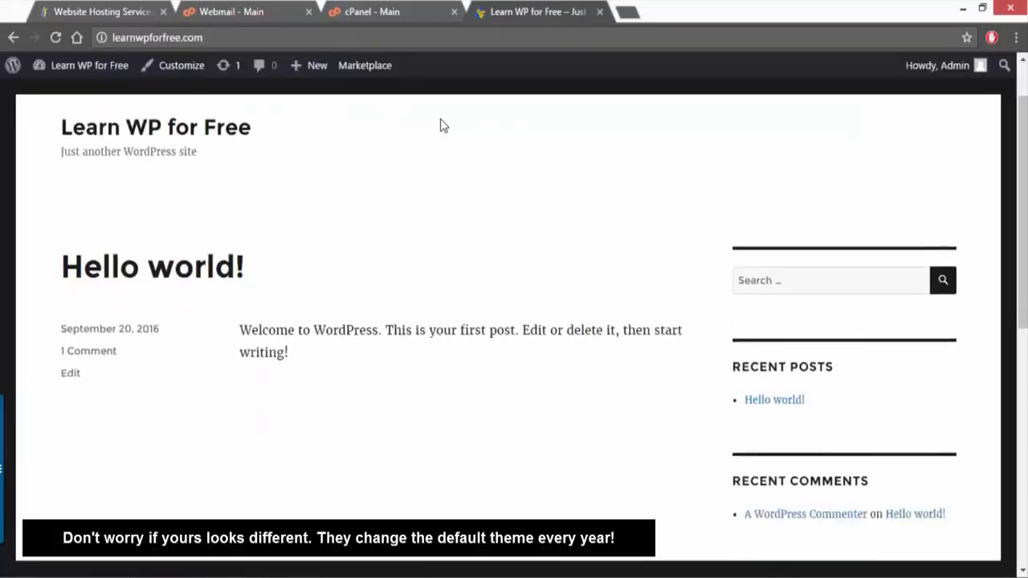
pyautogui.scroll(5, 441, 126)
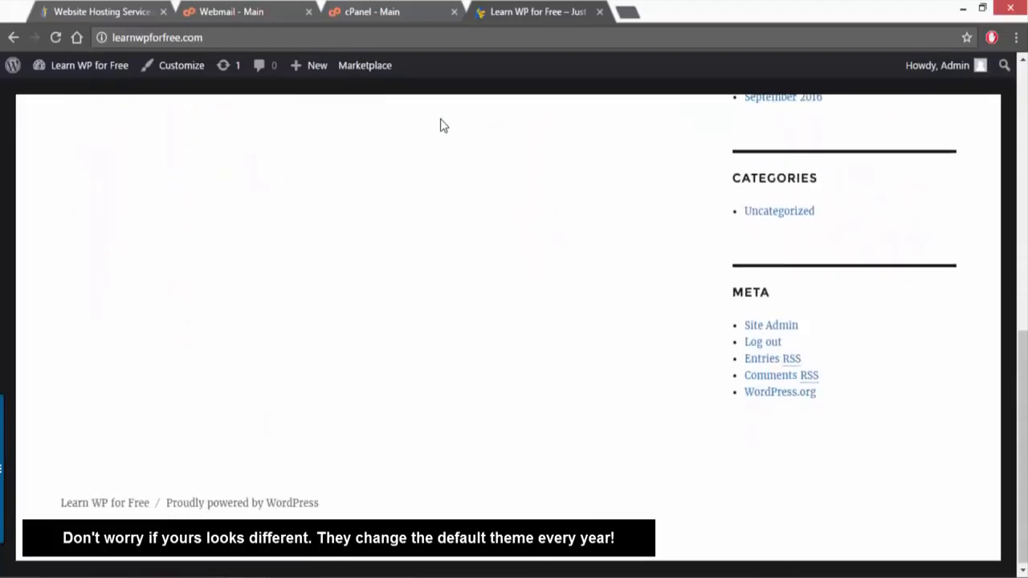
pyautogui.scroll(3, 441, 121)
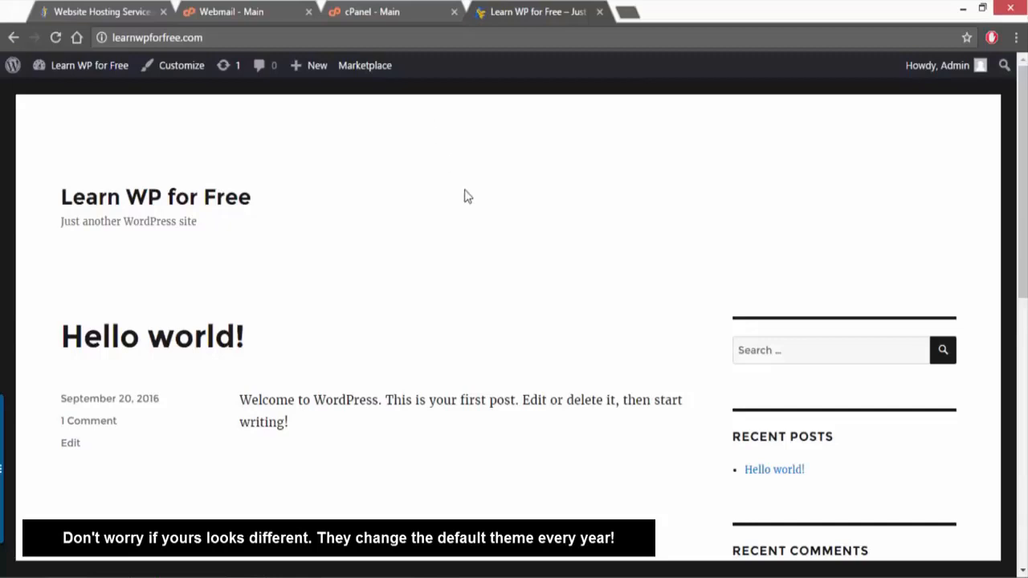
pyautogui.click(90, 67)
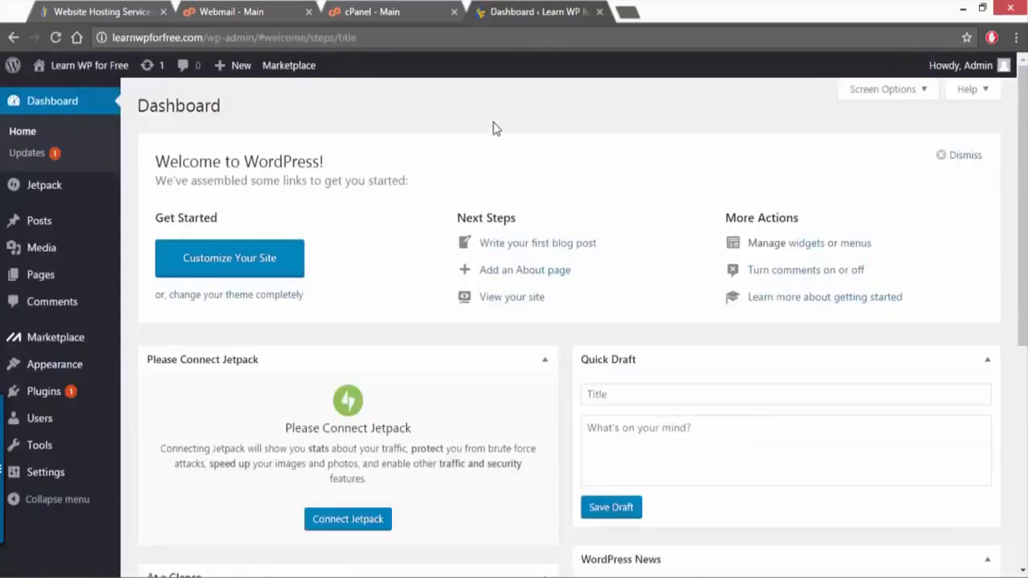